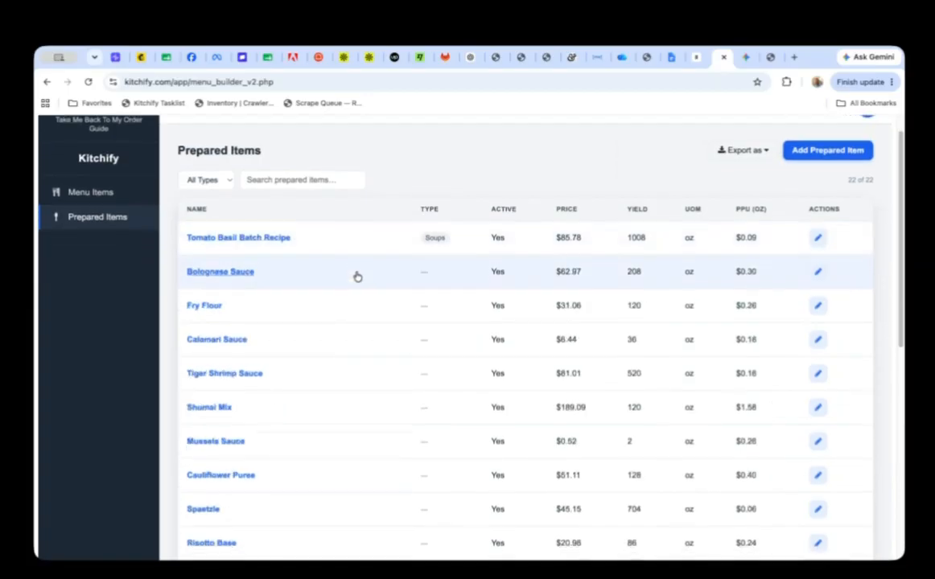
Start a new menu item named OG Chix Sandwich with menu price 15 and desired food cost 27%.
{"action": "scroll", "coordinate": [345, 292], "scroll_direction": "up", "scroll_amount": 2}
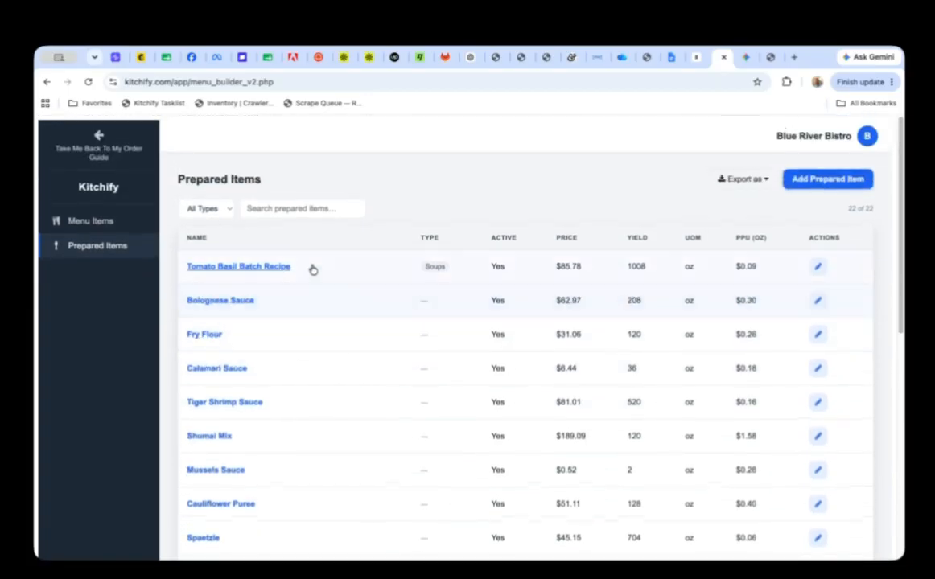
{"action": "left_click", "coordinate": [90, 222]}
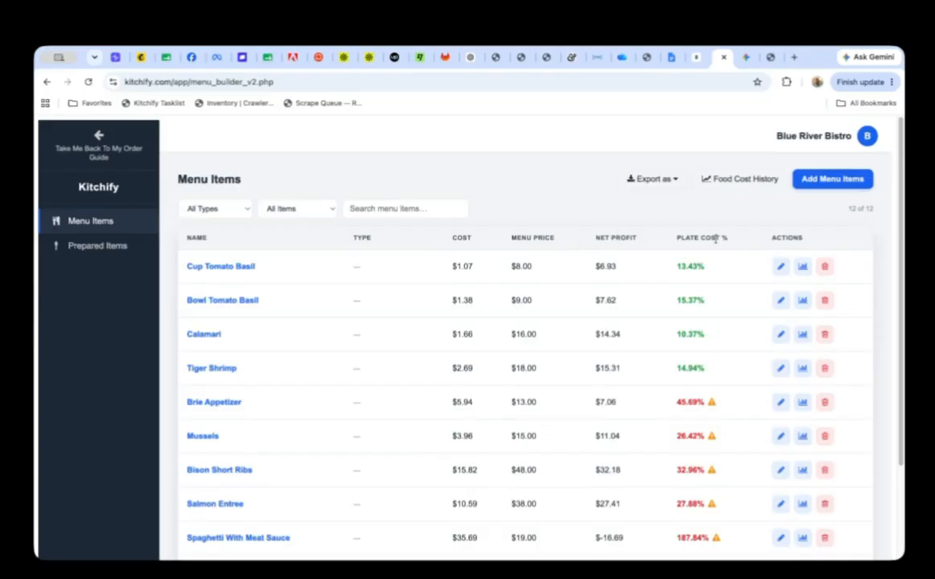
{"action": "left_click", "coordinate": [836, 178]}
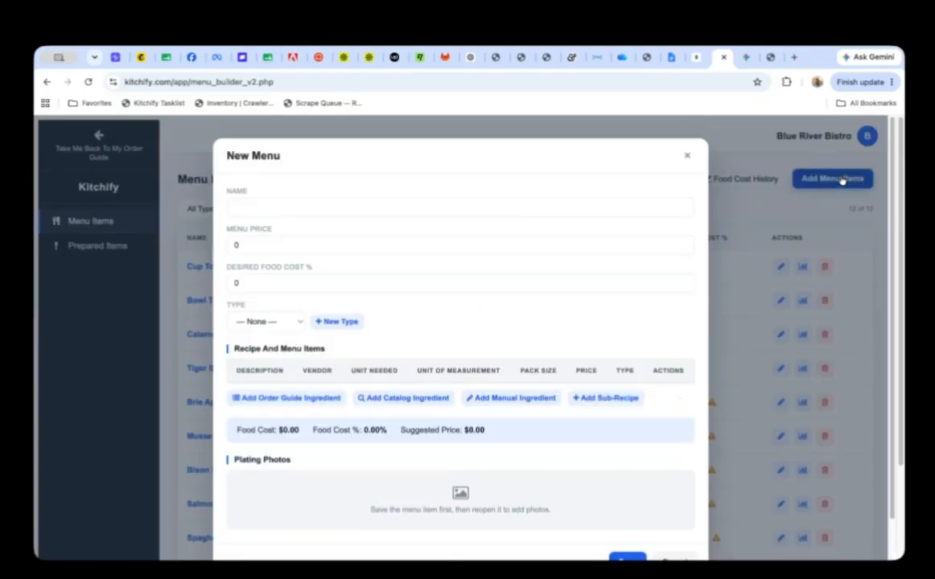
{"action": "left_click", "coordinate": [354, 206]}
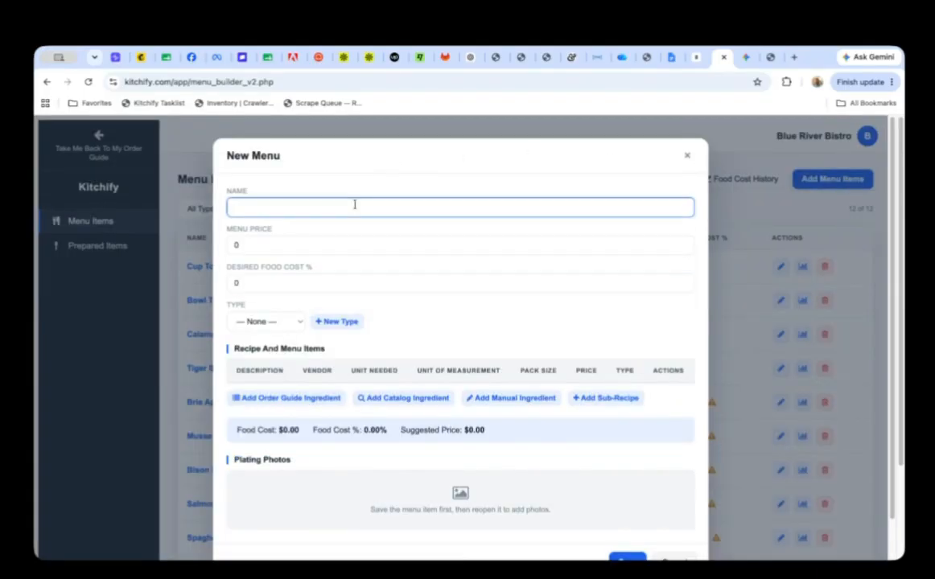
{"action": "type", "text": "OG Chix Sandwich"}
{"action": "key", "text": "Tab"}
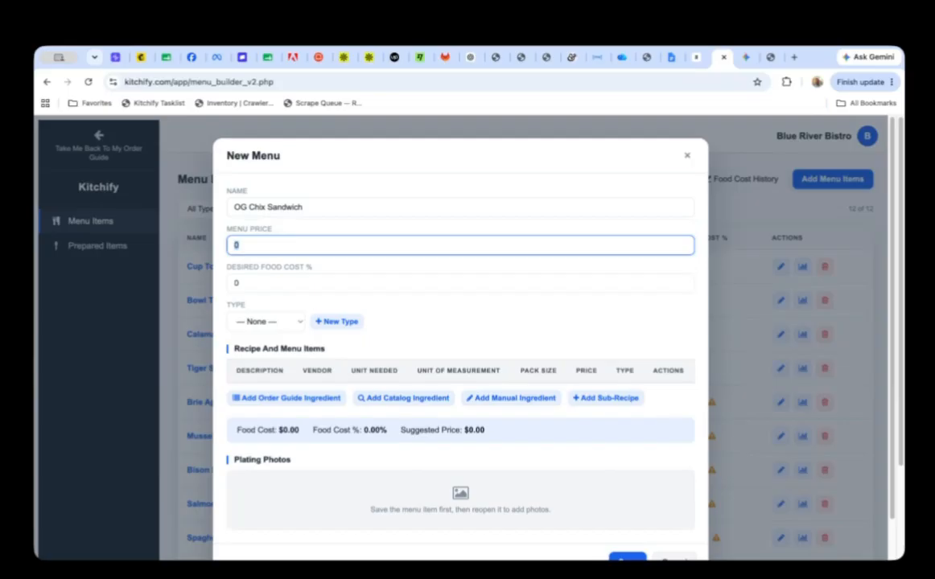
{"action": "key", "text": "Tab"}
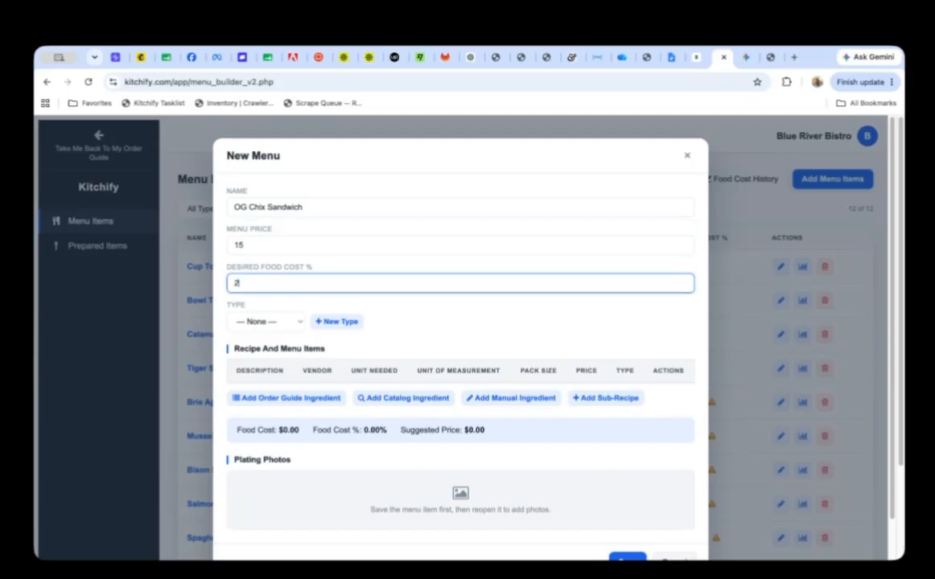
Search the order guide for chicken and add the Tyson 15% marinated chicken breast as an ingredient.
{"action": "left_click", "coordinate": [299, 397]}
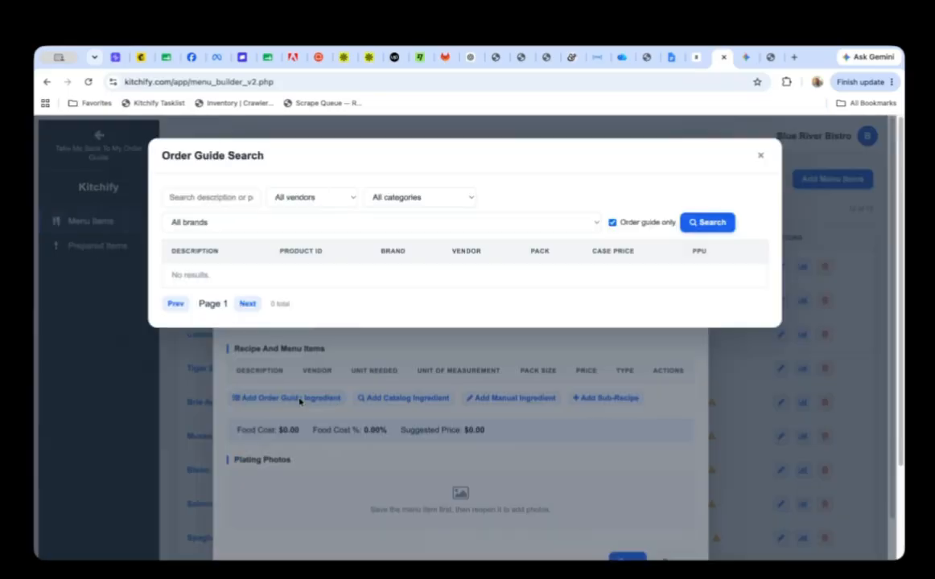
{"action": "left_click", "coordinate": [222, 202]}
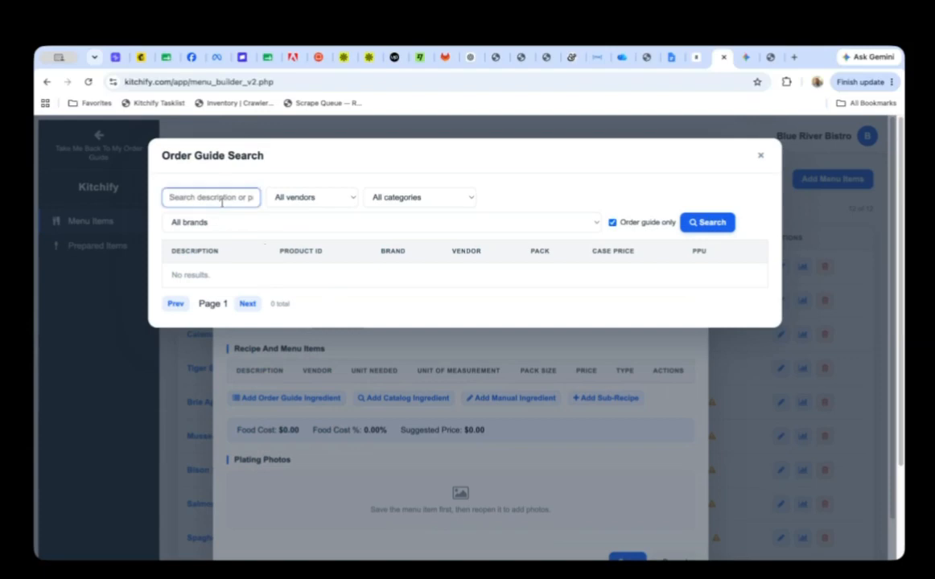
{"action": "type", "text": "chicken"}
{"action": "key", "text": "Return"}
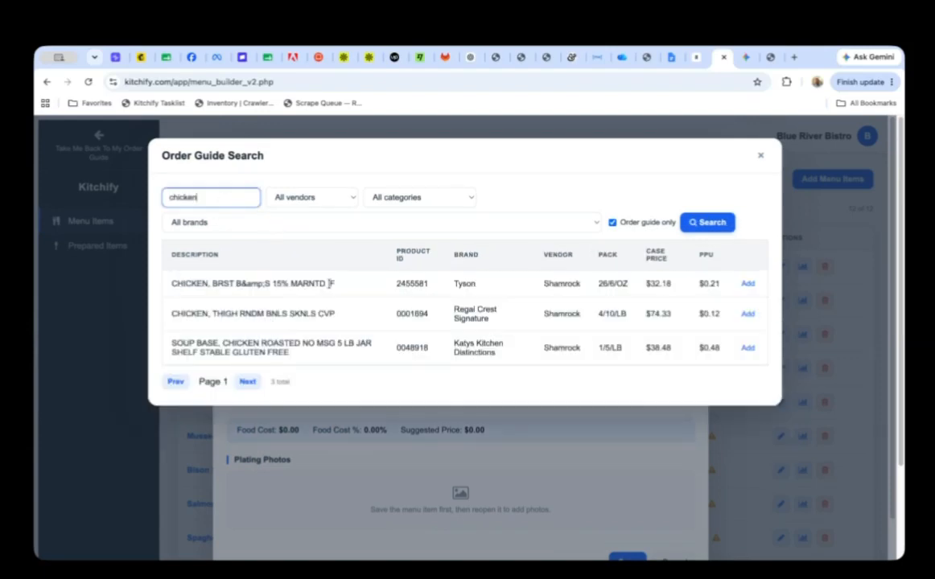
{"action": "left_click", "coordinate": [747, 283]}
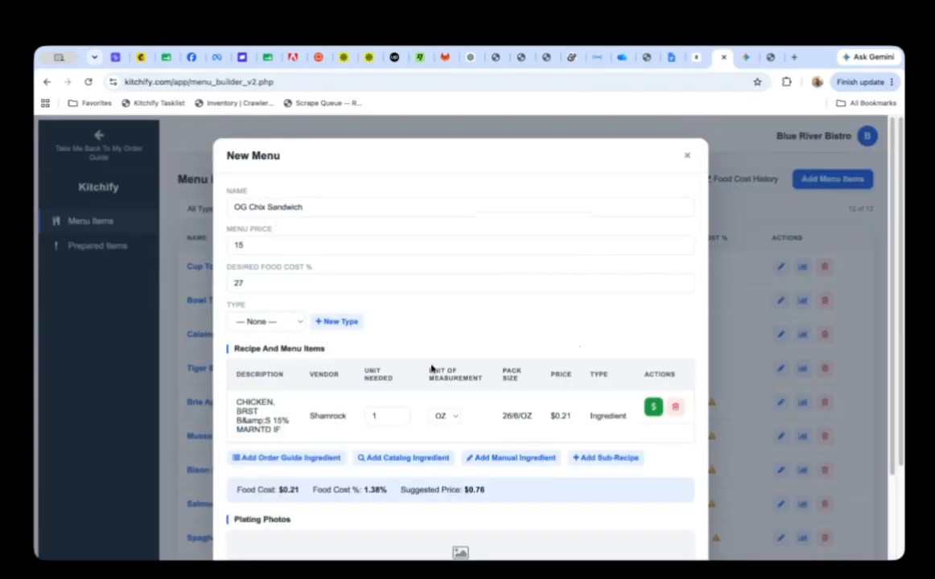
Search the order guide for bun and add the 4.5in artisan brioche bun to the sandwich.
{"action": "left_click", "coordinate": [251, 457]}
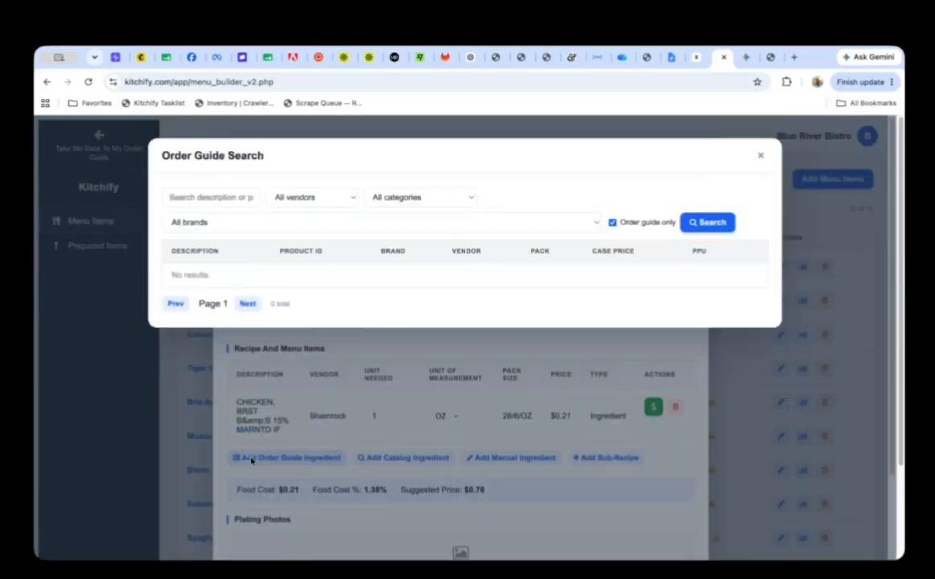
{"action": "left_click", "coordinate": [229, 197]}
{"action": "type", "text": "bun"}
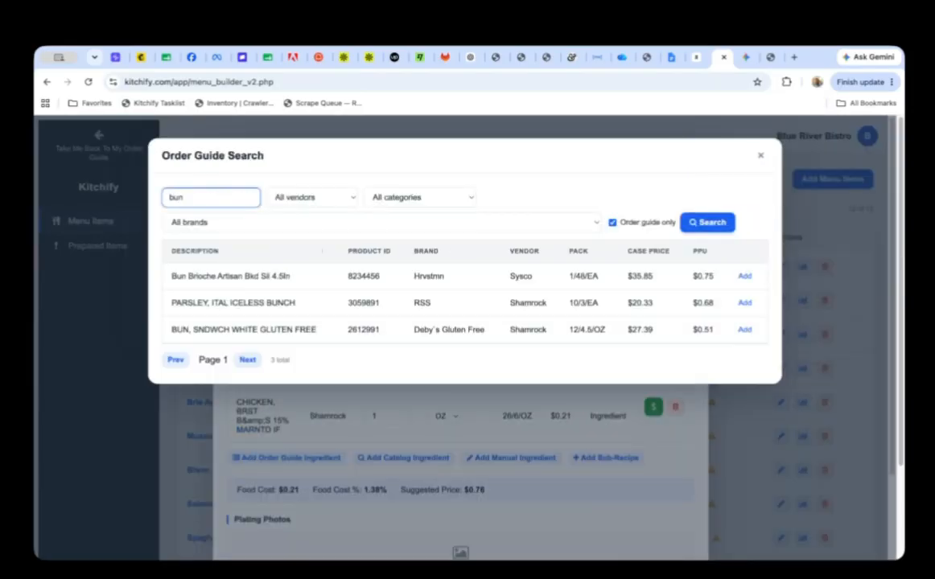
{"action": "left_click", "coordinate": [745, 276]}
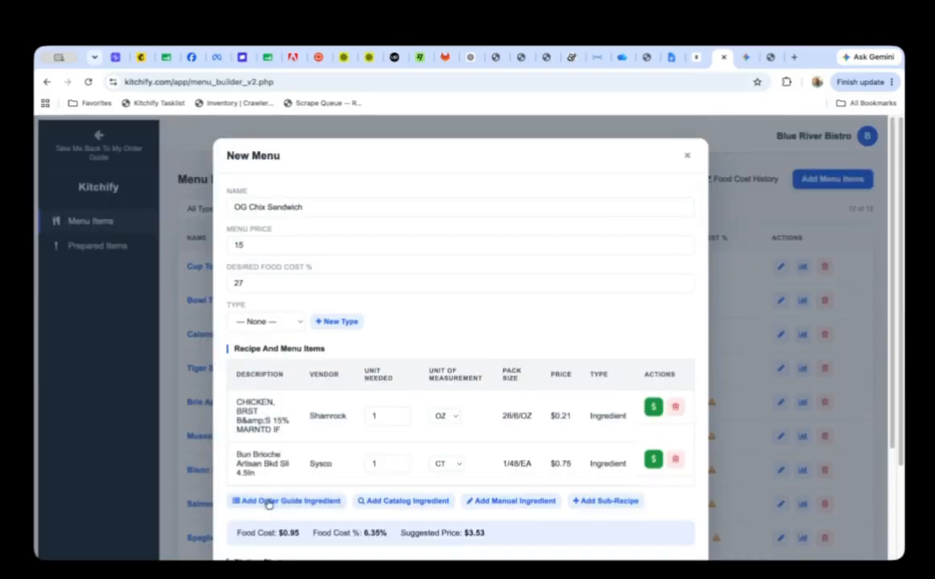
Search the order guide for onion and add the jumbo red onion carton to the sandwich.
{"action": "left_click", "coordinate": [267, 500]}
{"action": "left_click", "coordinate": [239, 196]}
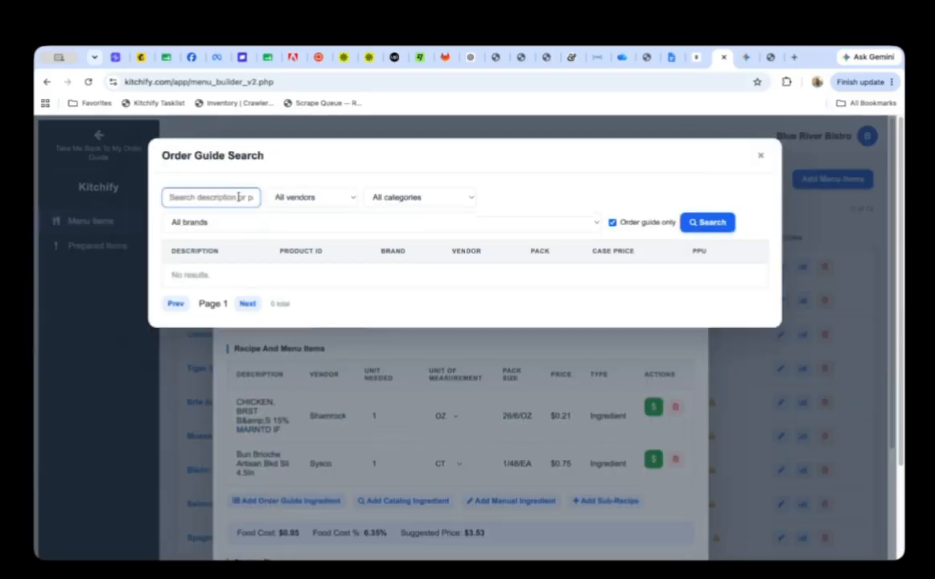
{"action": "type", "text": "onion"}
{"action": "key", "text": "Return"}
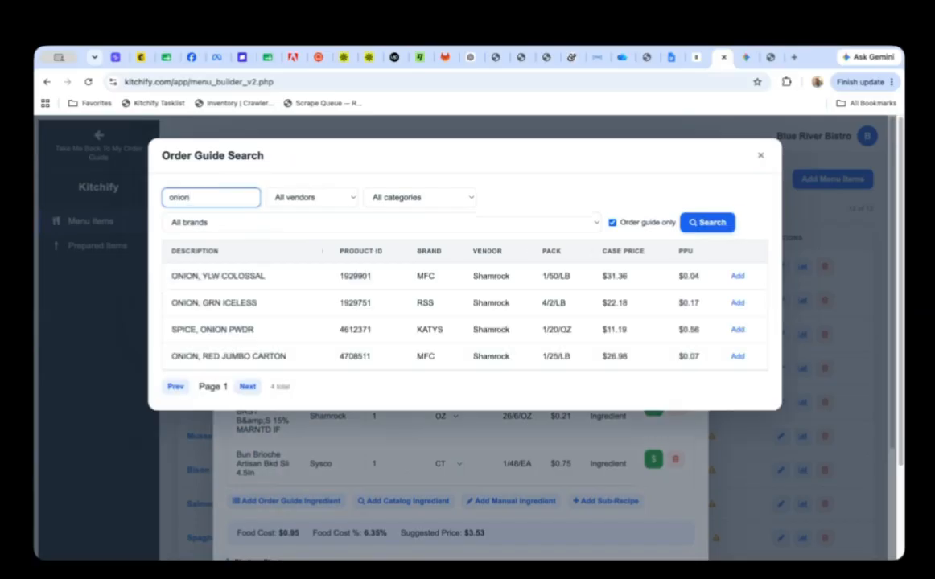
{"action": "left_click", "coordinate": [737, 356]}
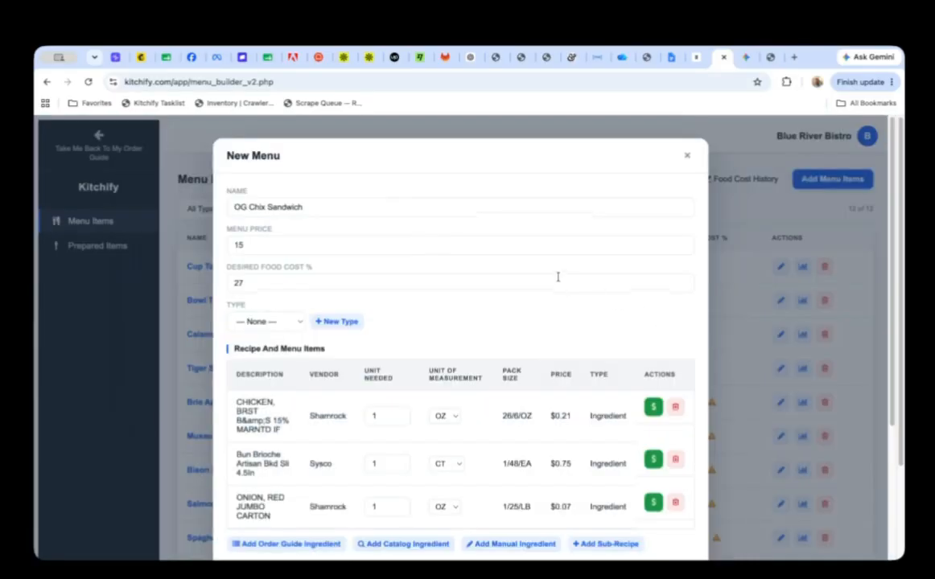
Search the order guide for cheese and add the smoked Holland gouda to the sandwich.
{"action": "left_click", "coordinate": [270, 543]}
{"action": "left_click", "coordinate": [211, 198]}
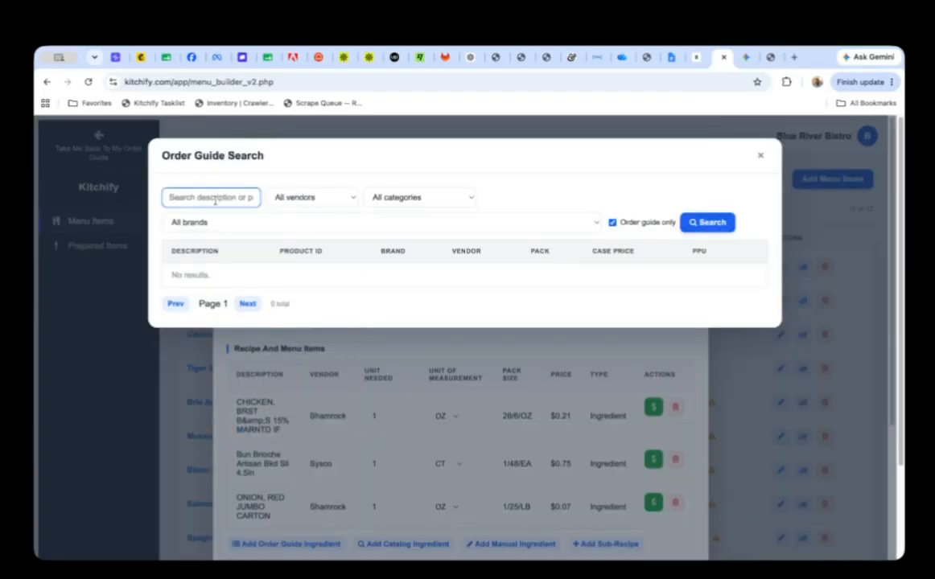
{"action": "type", "text": "cheese"}
{"action": "key", "text": "Return"}
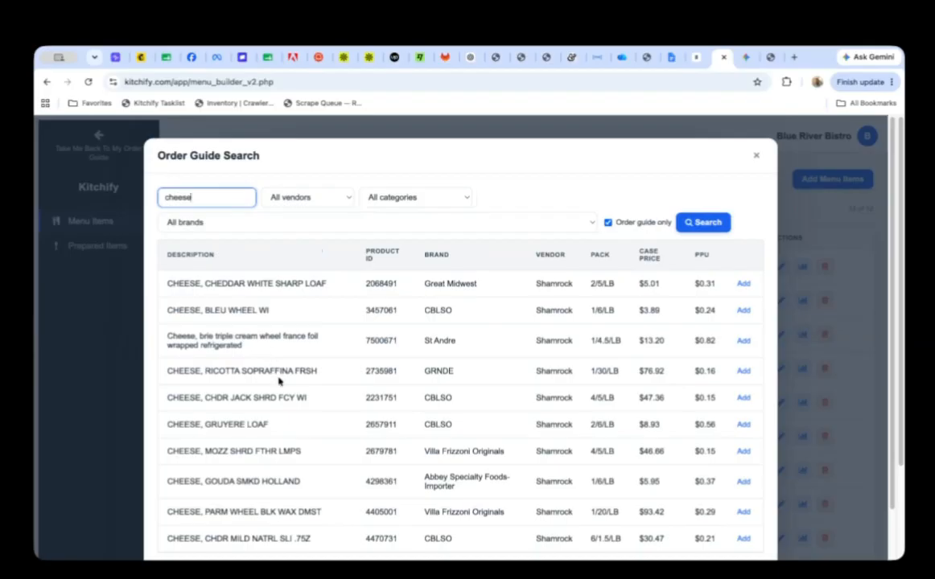
{"action": "scroll", "coordinate": [269, 372], "scroll_direction": "down", "scroll_amount": 1}
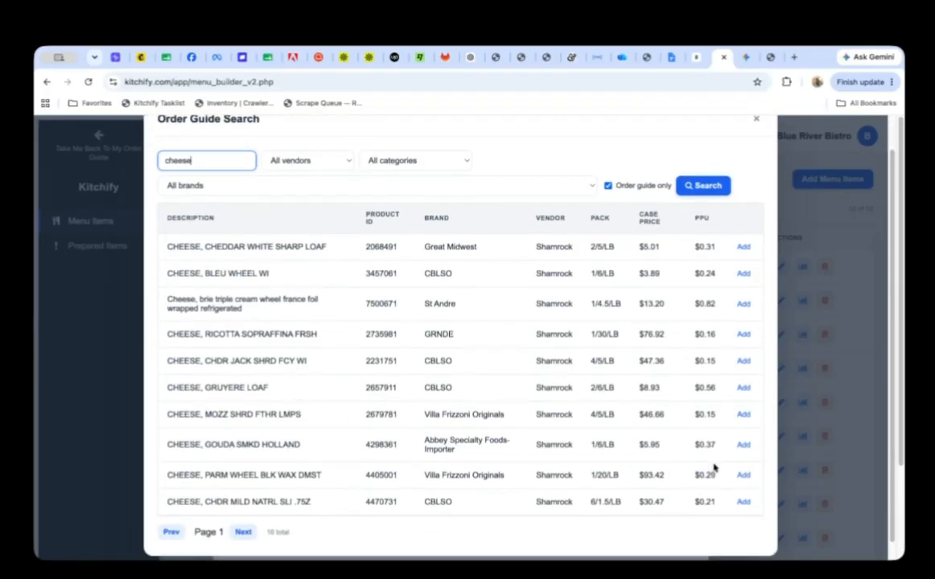
{"action": "left_click", "coordinate": [744, 445]}
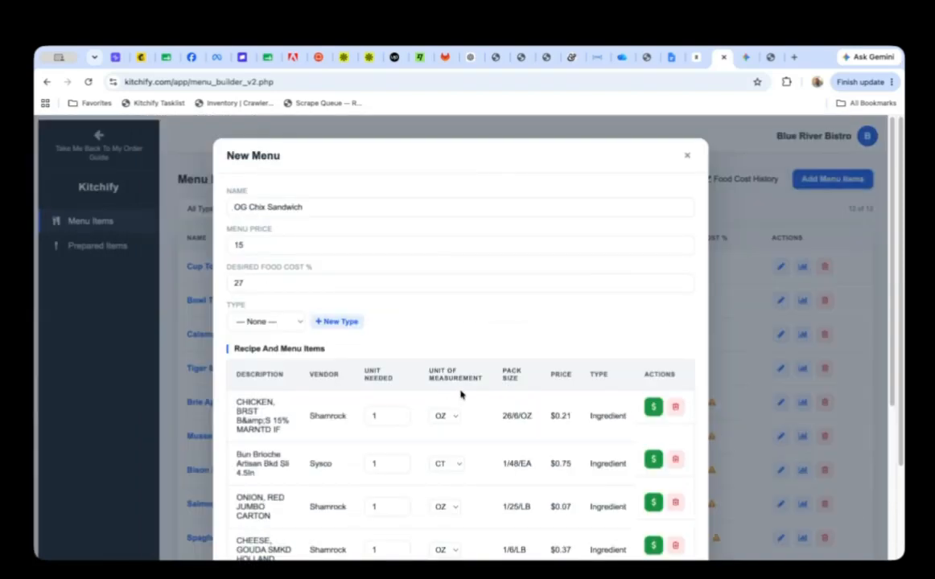
Add the 3/8 coated colossal crisp fries from an order guide search for fries, and save the menu item.
{"action": "scroll", "coordinate": [460, 392], "scroll_direction": "down", "scroll_amount": 3}
{"action": "scroll", "coordinate": [462, 392], "scroll_direction": "down", "scroll_amount": 2}
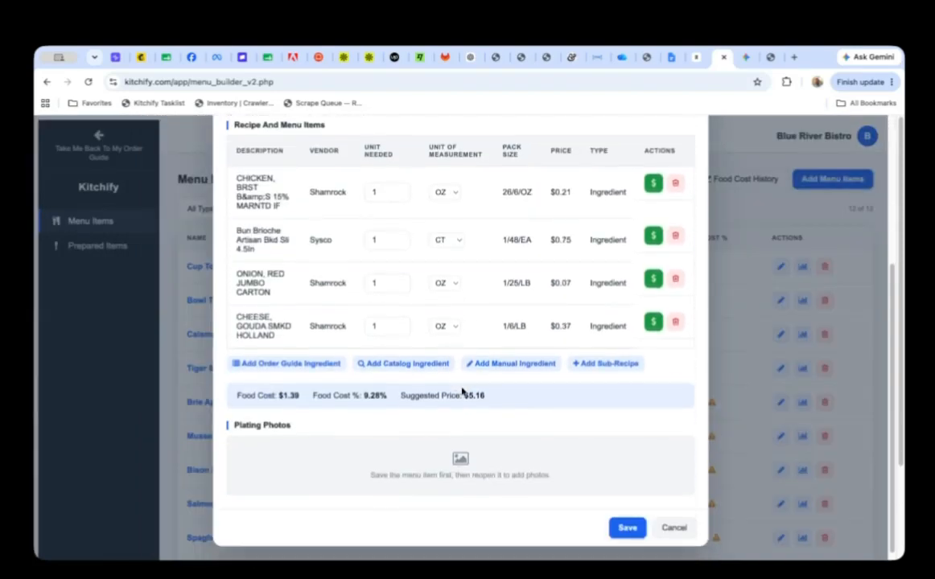
{"action": "scroll", "coordinate": [481, 388], "scroll_direction": "up", "scroll_amount": 5}
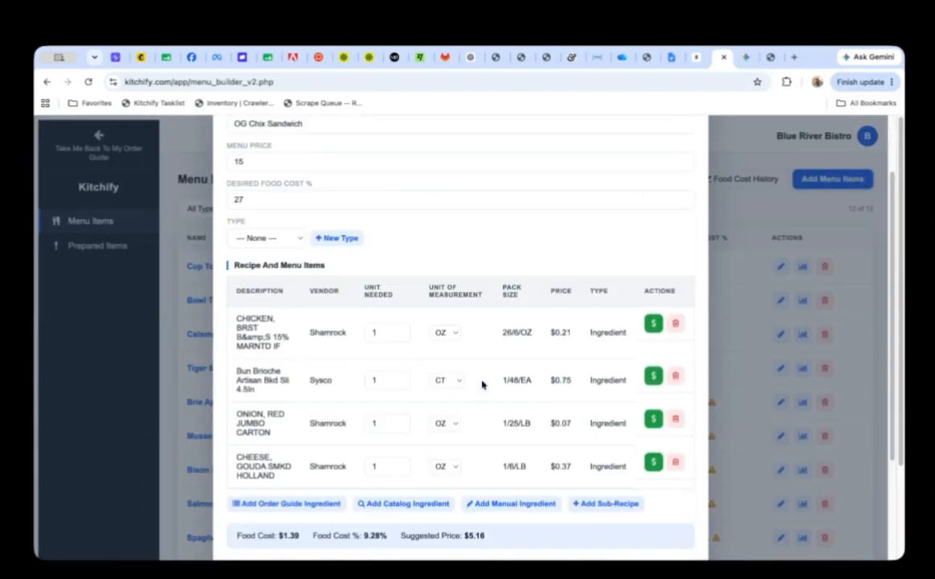
{"action": "scroll", "coordinate": [478, 391], "scroll_direction": "down", "scroll_amount": 3}
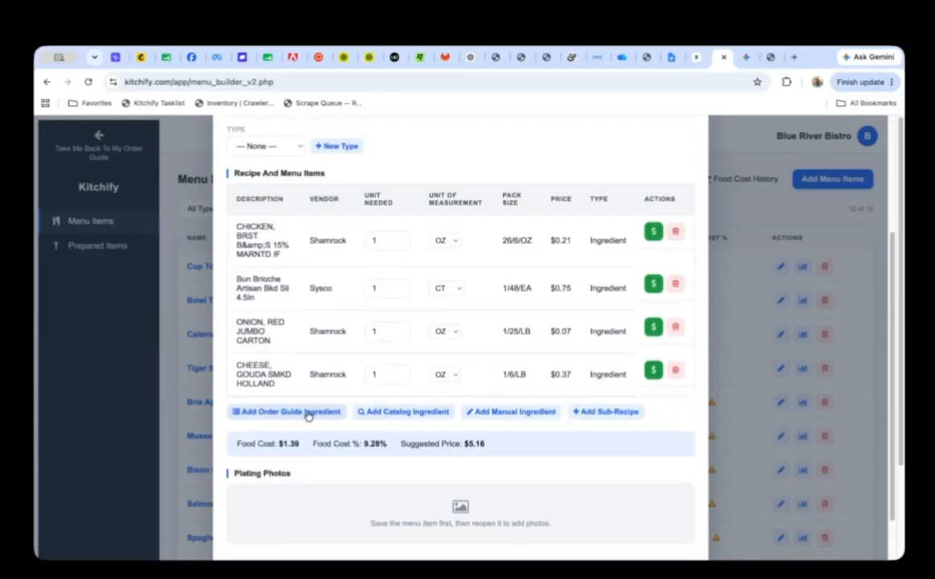
{"action": "left_click", "coordinate": [289, 412]}
{"action": "left_click", "coordinate": [236, 200]}
{"action": "type", "text": "fi"}
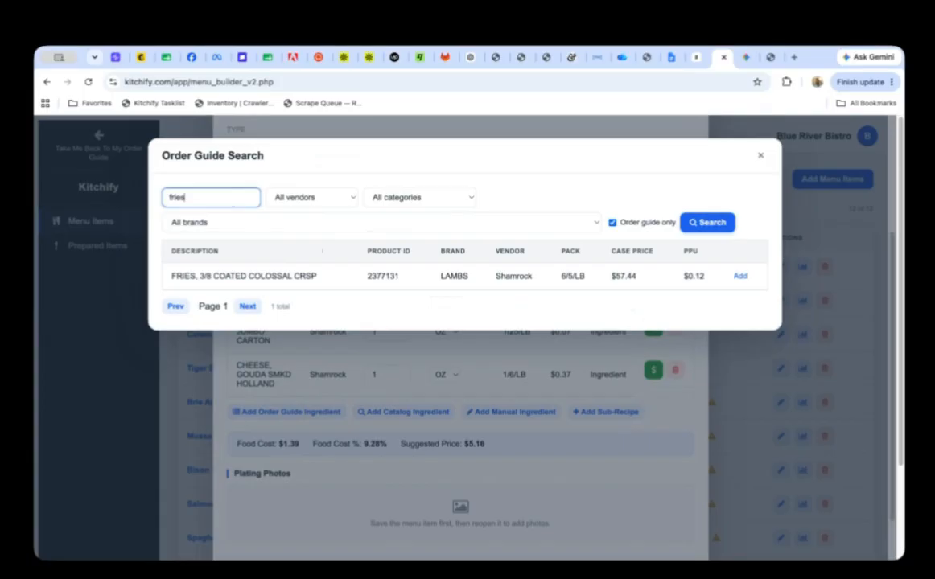
{"action": "left_click", "coordinate": [740, 276]}
{"action": "scroll", "coordinate": [567, 502], "scroll_direction": "down", "scroll_amount": 3}
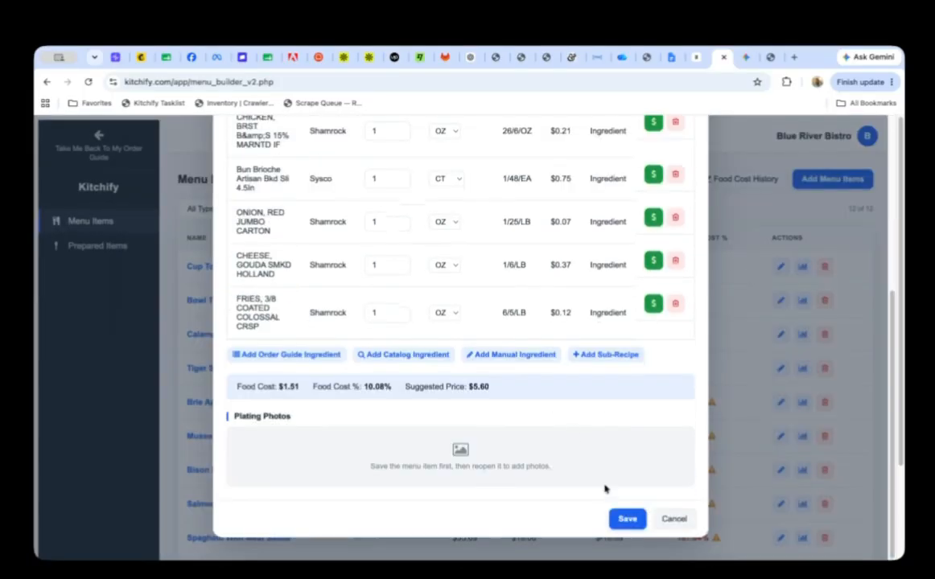
{"action": "left_click", "coordinate": [621, 518]}
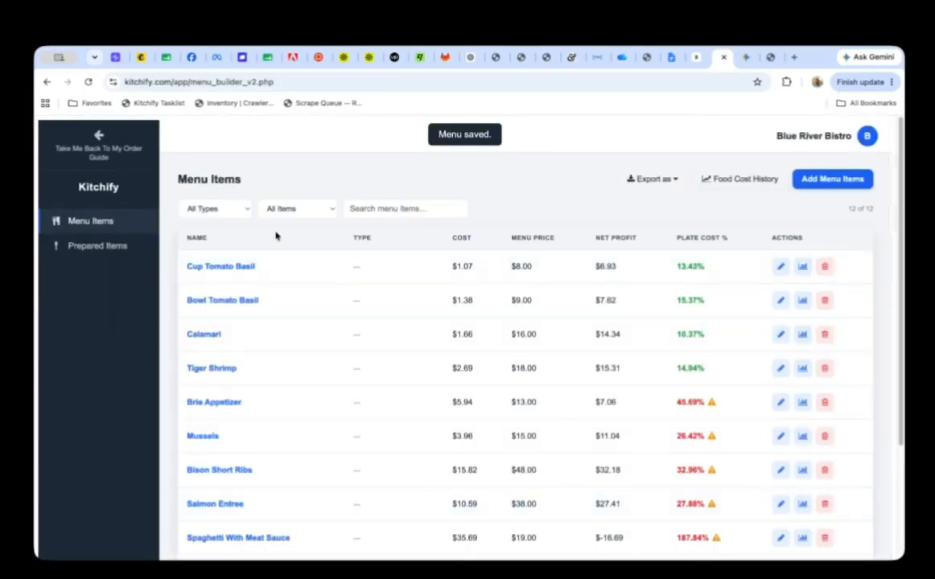
Start a new prepared item named OG Sauce with the type sauce.
{"action": "left_click", "coordinate": [119, 246]}
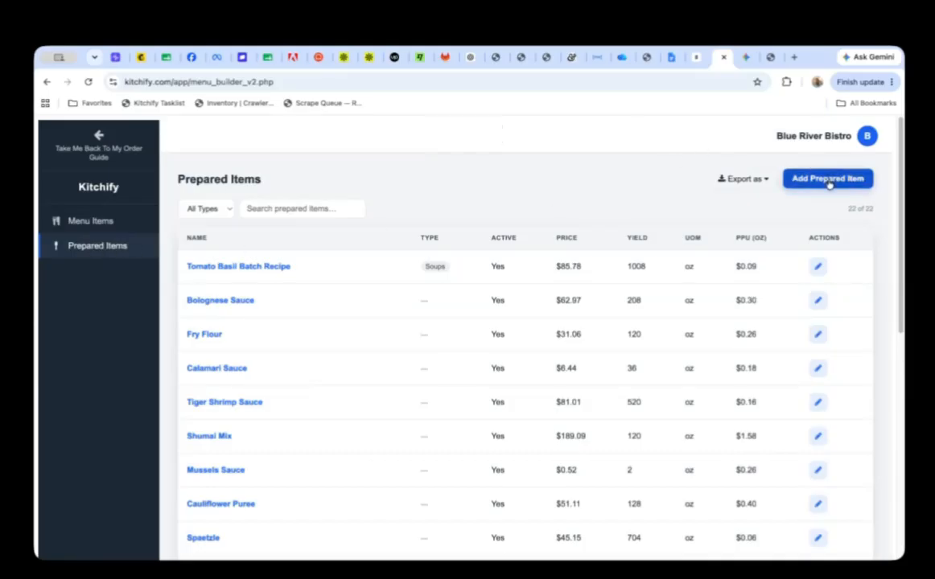
{"action": "left_click", "coordinate": [828, 181]}
{"action": "left_click", "coordinate": [283, 209]}
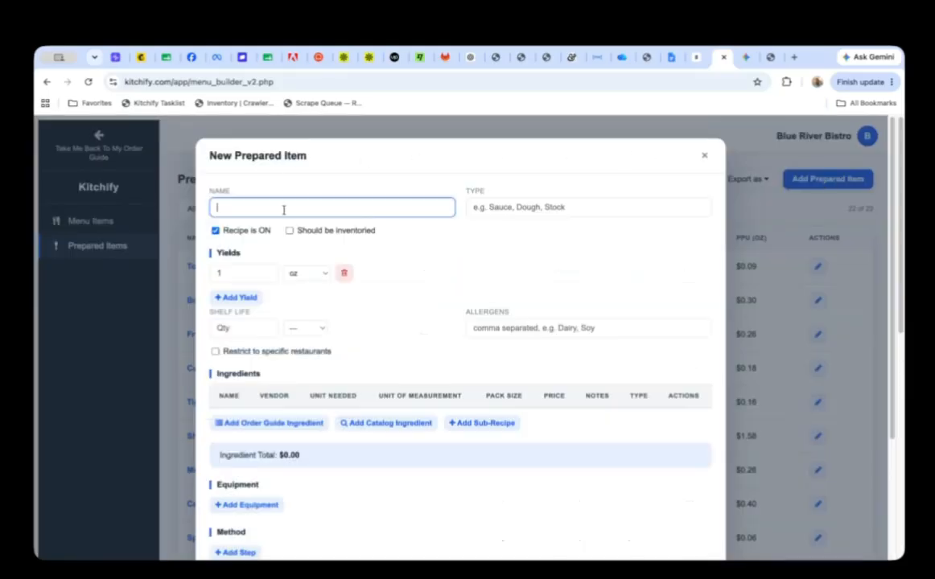
{"action": "type", "text": "OG Sauce"}
{"action": "left_click", "coordinate": [511, 189]}
{"action": "type", "text": "sauce"}
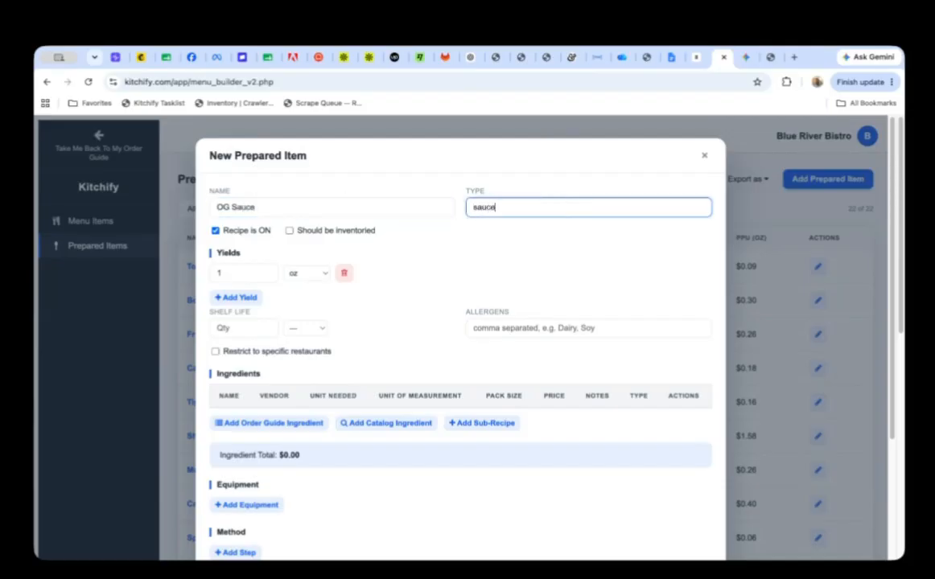
{"action": "key", "text": "Tab"}
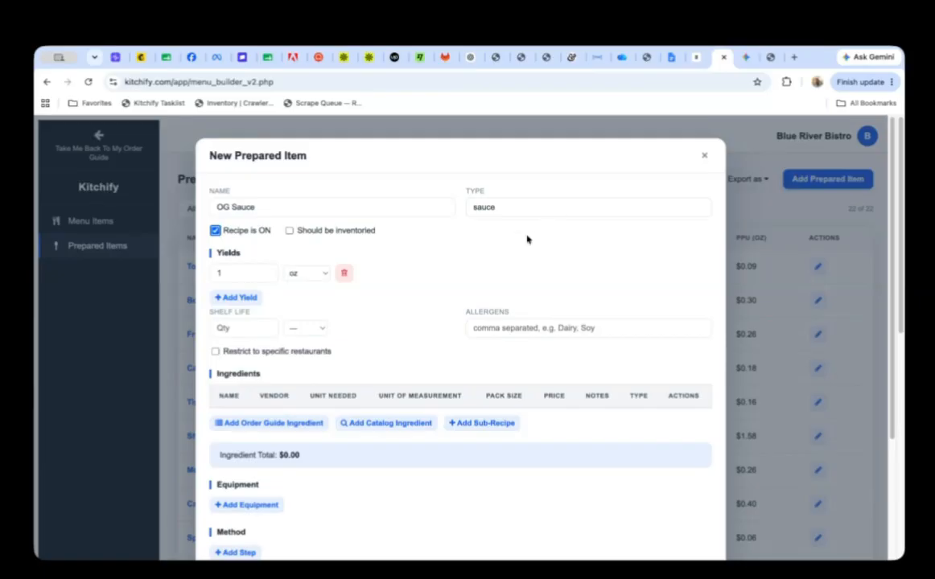
Set the OG Sauce's shelf life to 7 days and enter dairy as its allergen.
{"action": "left_click", "coordinate": [227, 328]}
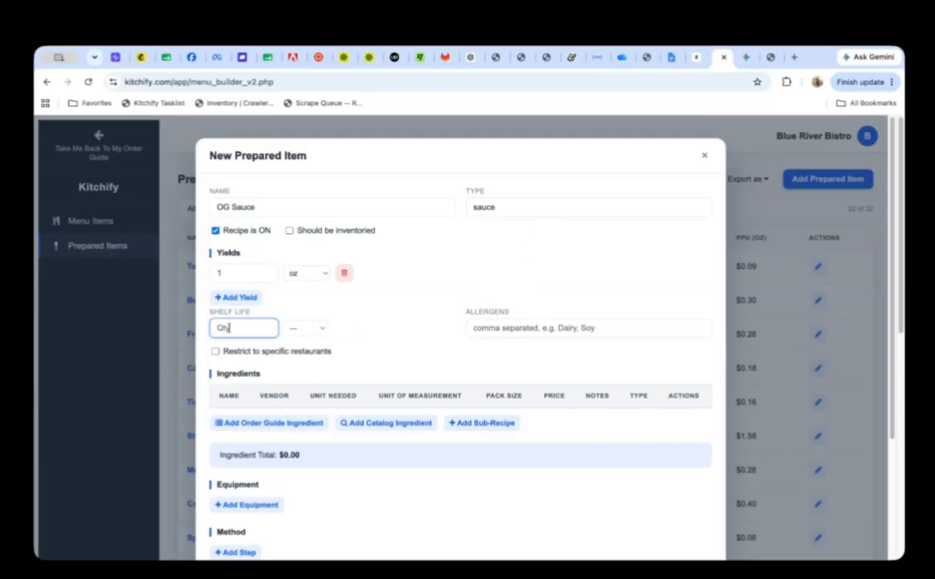
{"action": "type", "text": "6"}
{"action": "key", "text": "BackSpace"}
{"action": "type", "text": "7"}
{"action": "left_click", "coordinate": [299, 328]}
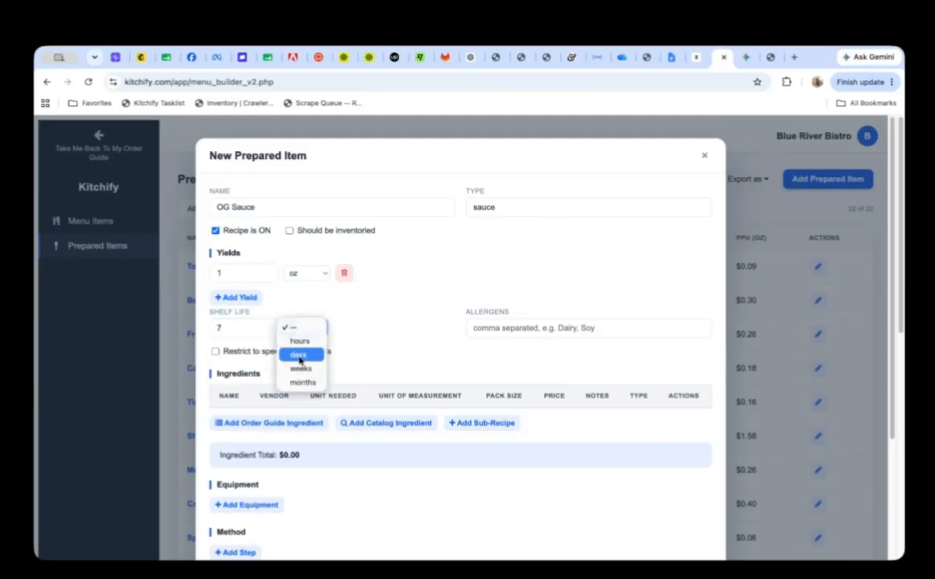
{"action": "left_click", "coordinate": [298, 355]}
{"action": "left_click", "coordinate": [495, 329]}
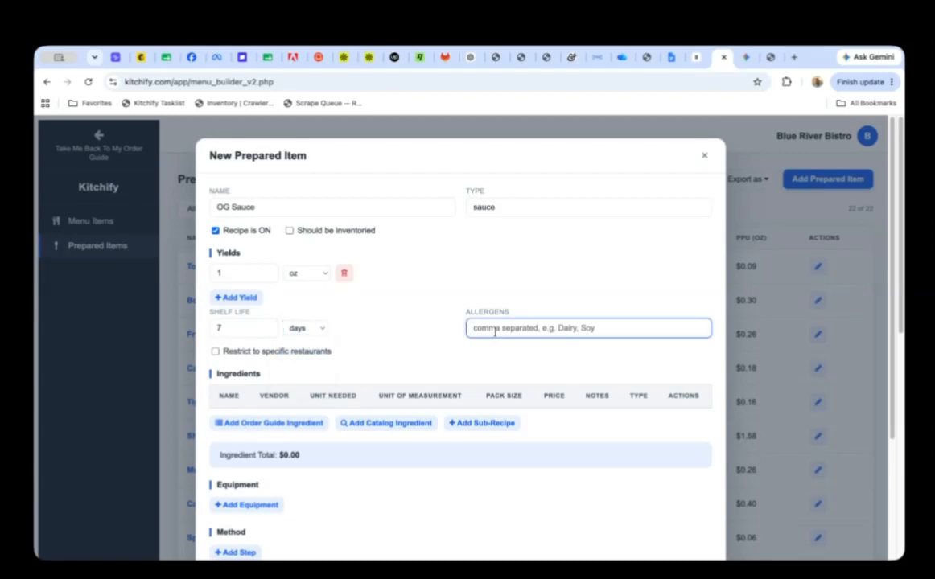
{"action": "type", "text": "dairy"}
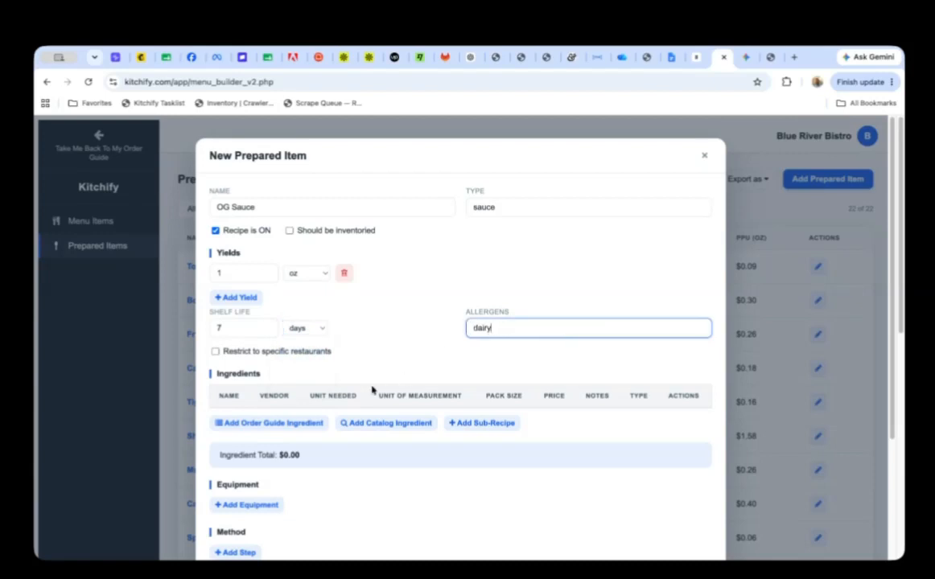
Search the order guide for "sri" and add the chili sriracha sauce to the OG Sauce ingredients.
{"action": "left_click", "coordinate": [273, 423]}
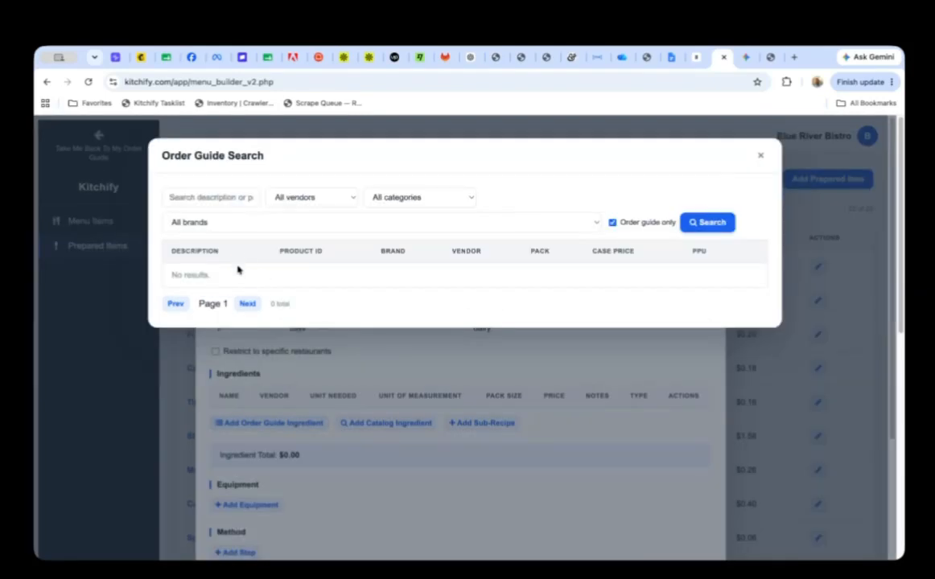
{"action": "left_click", "coordinate": [208, 197]}
{"action": "type", "text": "sr"}
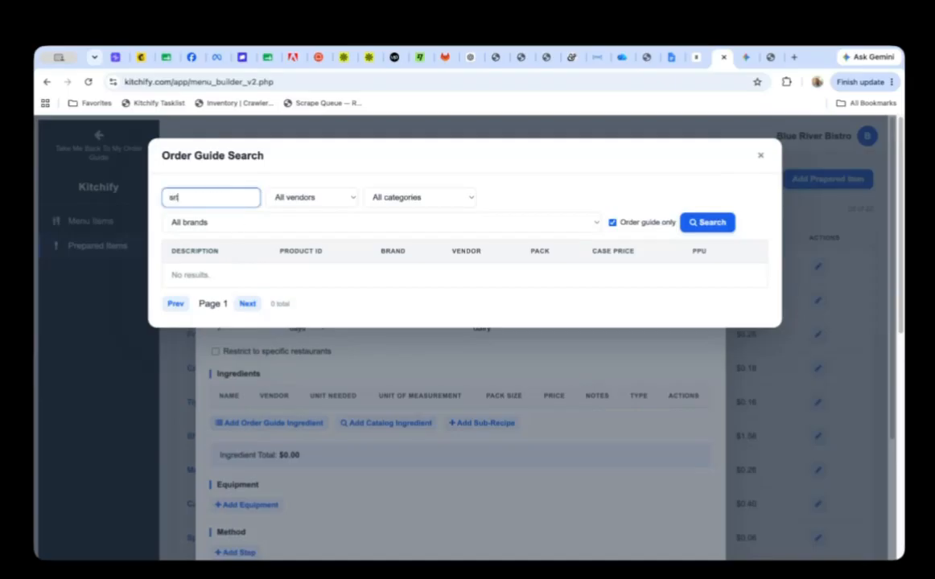
{"action": "type", "text": "i"}
{"action": "left_click", "coordinate": [704, 228]}
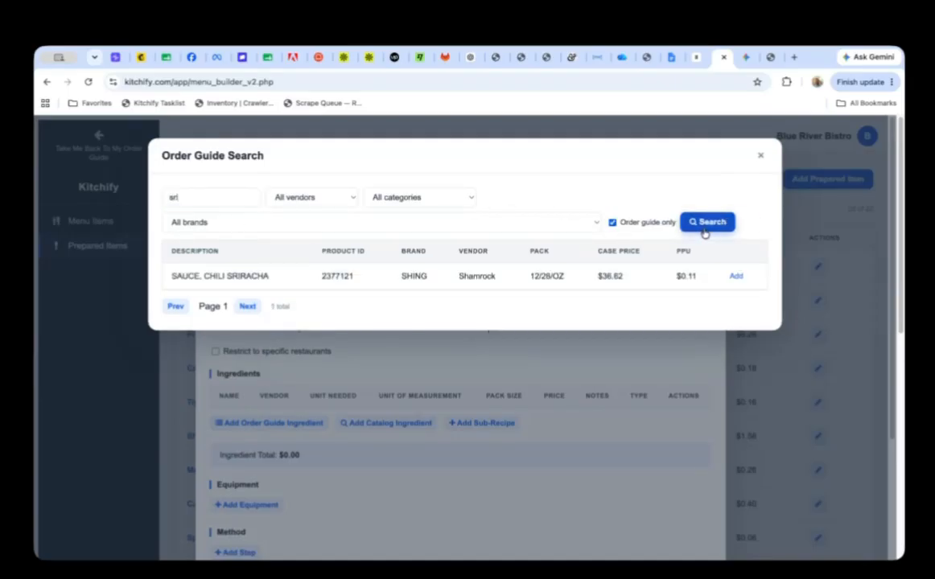
{"action": "left_click", "coordinate": [737, 277]}
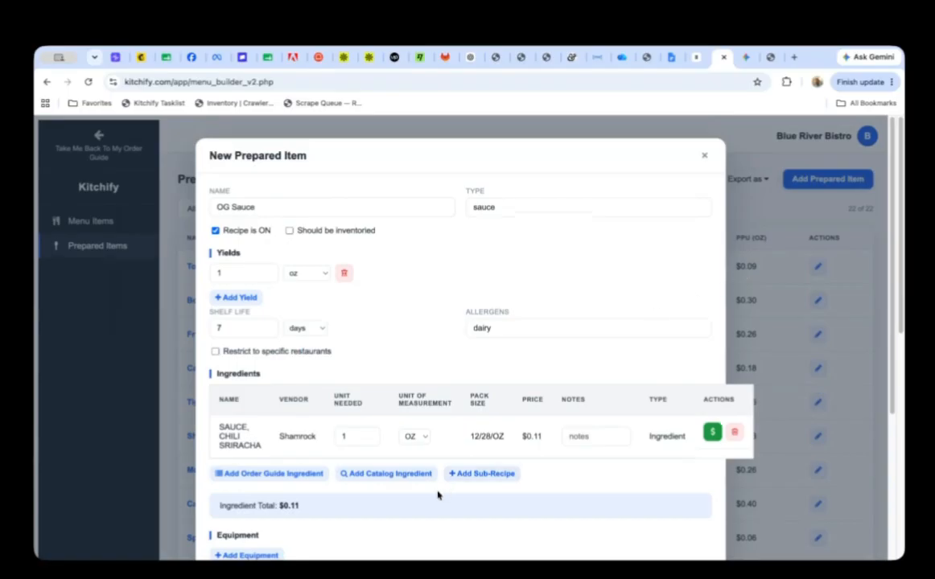
Search the product catalog for mayo and add the 12/12/OZ Mayonnaise Squeeze Real Btl, product 3047749, to the OG Sauce.
{"action": "left_click", "coordinate": [376, 475]}
{"action": "left_click", "coordinate": [207, 195]}
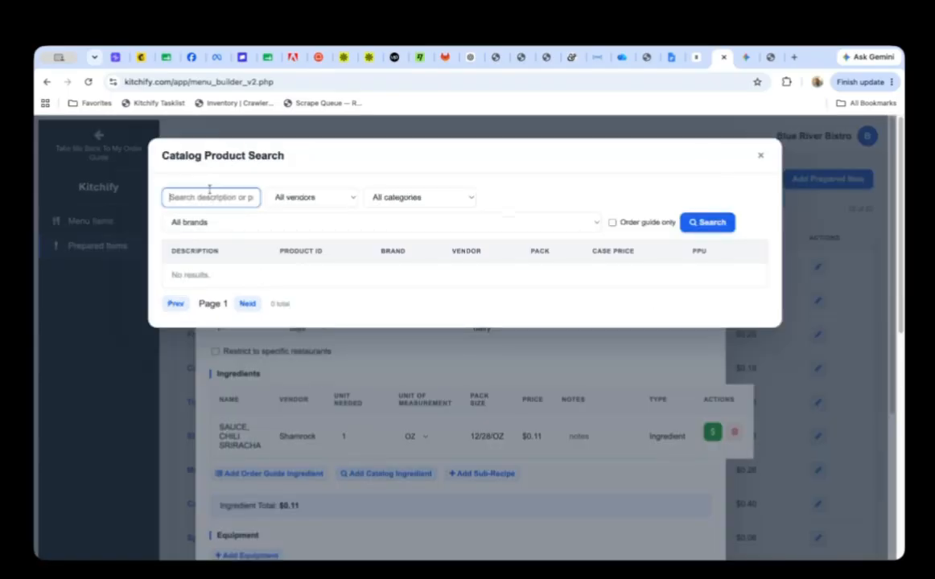
{"action": "type", "text": "mayo"}
{"action": "key", "text": "Return"}
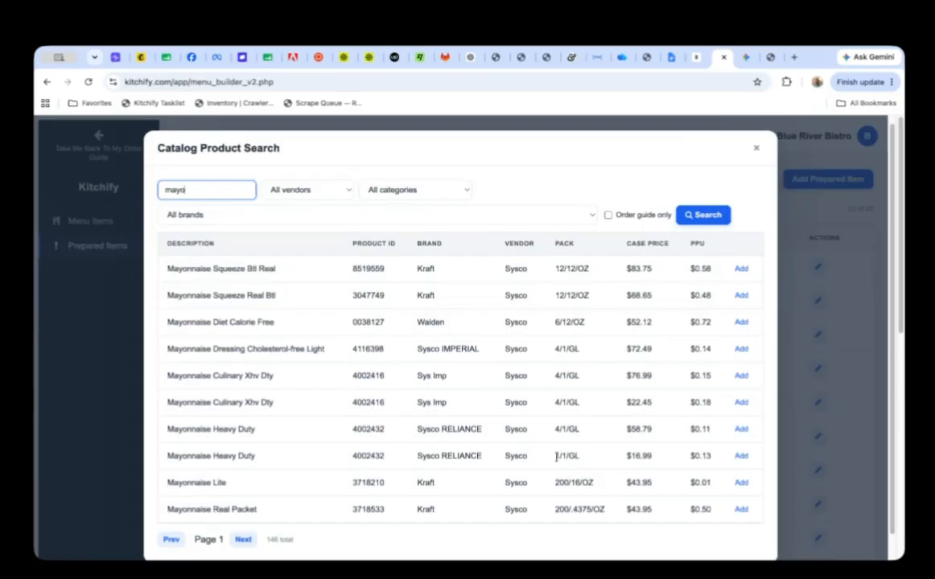
{"action": "left_click", "coordinate": [741, 295]}
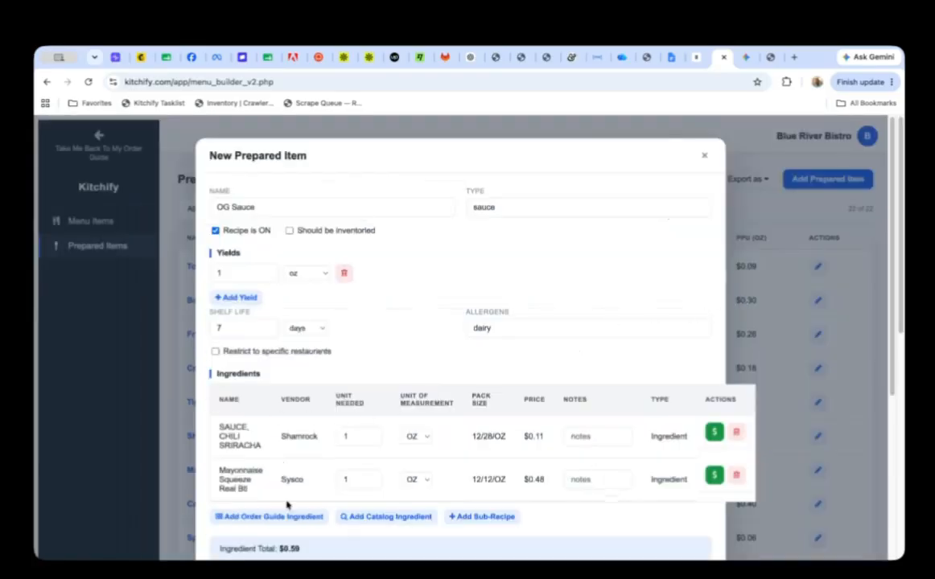
Search the order guide for garlic and add the whole peeled garlic zip bag to the OG Sauce.
{"action": "left_click", "coordinate": [264, 517]}
{"action": "left_click", "coordinate": [226, 197]}
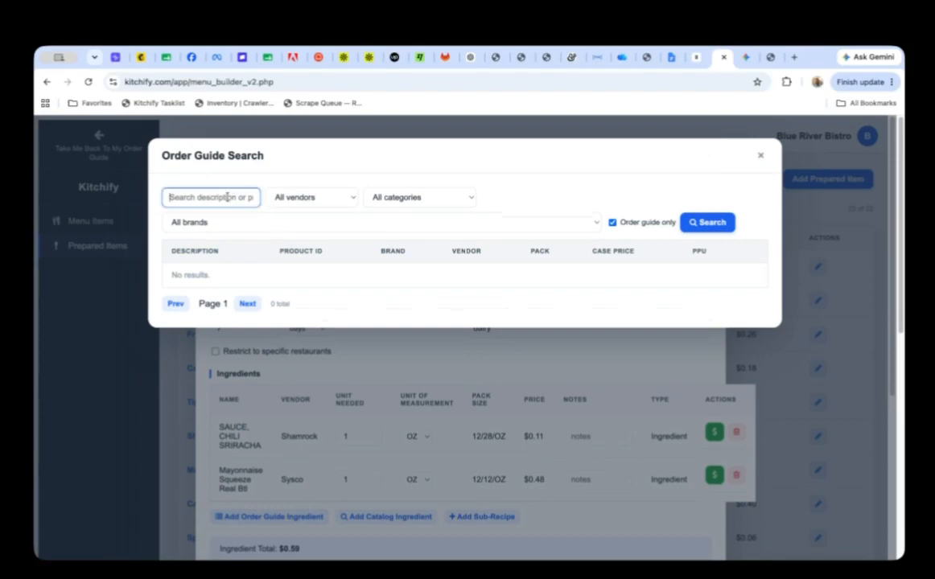
{"action": "type", "text": "garlic"}
{"action": "key", "text": "Return"}
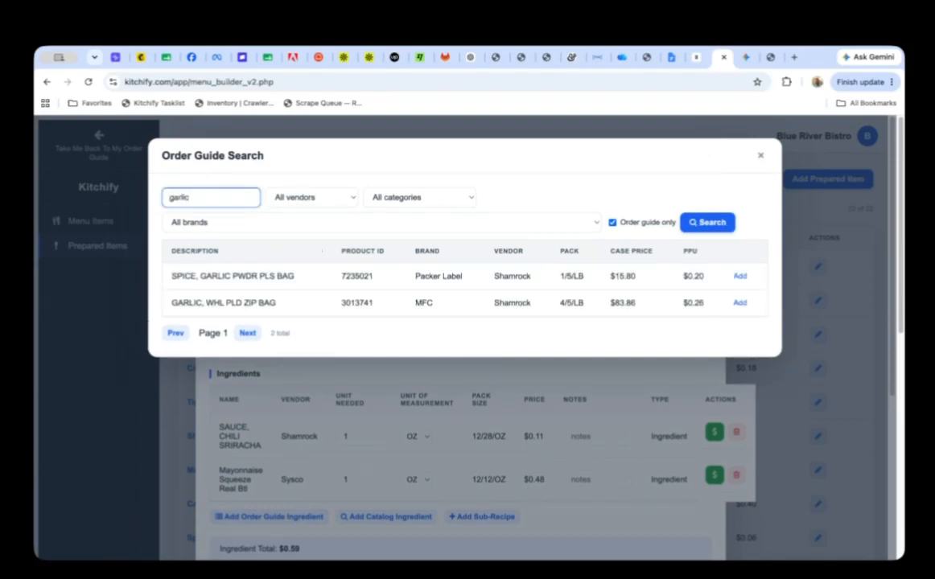
{"action": "left_click", "coordinate": [739, 302]}
Set the OG Sauce ingredient amounts to 2 oz sriracha, 16 oz mayonnaise and 3 oz garlic.
{"action": "scroll", "coordinate": [482, 387], "scroll_direction": "down", "scroll_amount": 2}
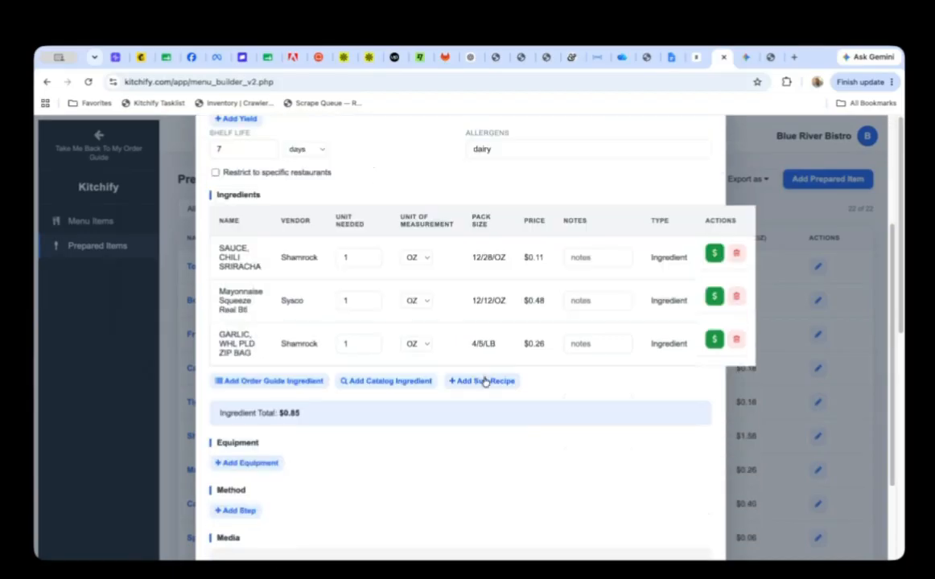
{"action": "left_click", "coordinate": [344, 256]}
{"action": "type", "text": "2"}
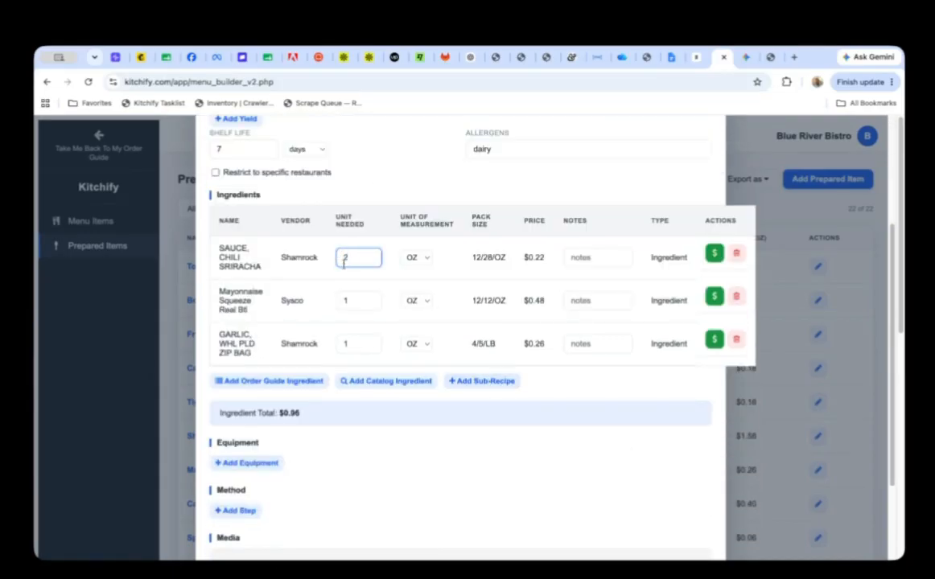
{"action": "left_click_drag", "start_coordinate": [356, 303], "coordinate": [338, 300]}
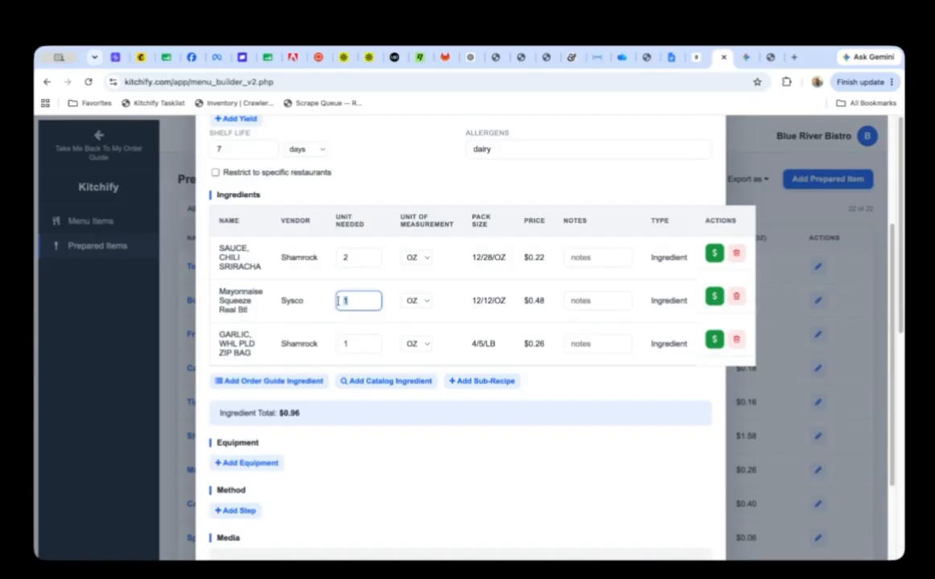
{"action": "type", "text": "6"}
{"action": "left_click", "coordinate": [354, 344]}
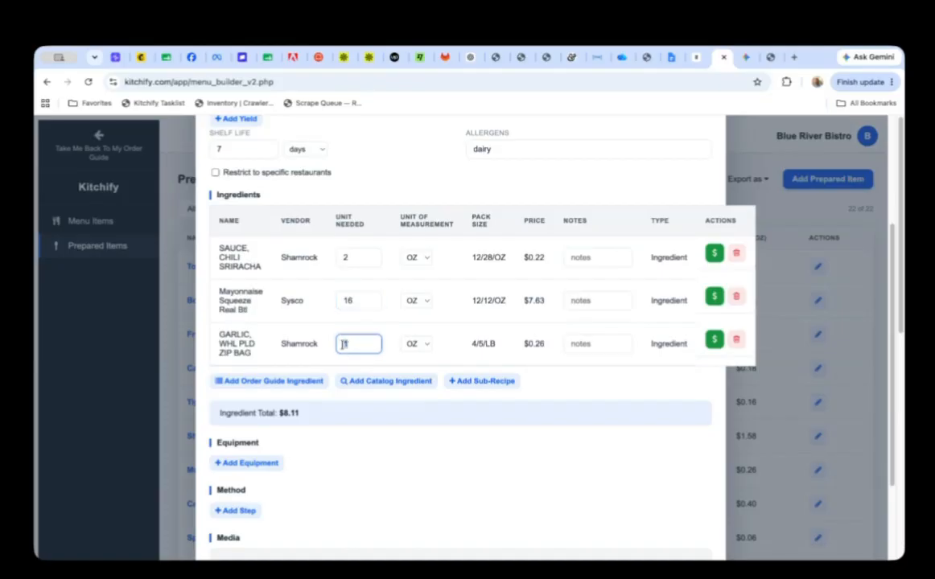
{"action": "type", "text": "3"}
Add Bermixer as the OG Sauce's equipment and "Blend until smooth" as its first method step.
{"action": "scroll", "coordinate": [338, 370], "scroll_direction": "down", "scroll_amount": 3}
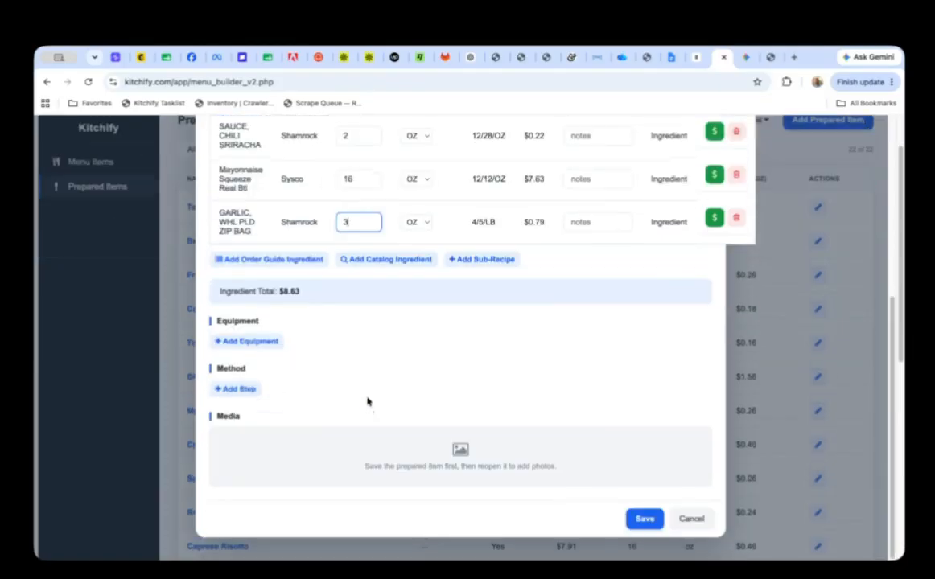
{"action": "left_click", "coordinate": [246, 341]}
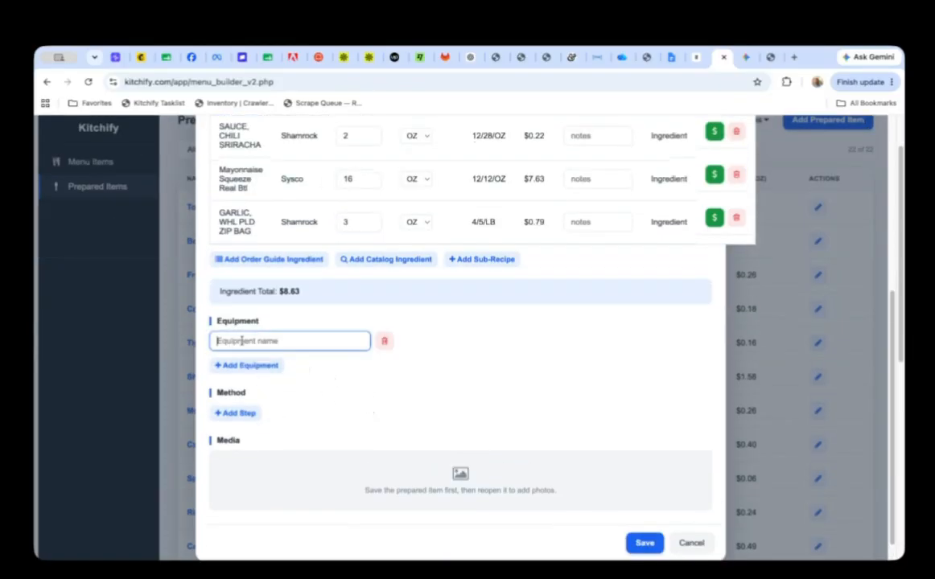
{"action": "type", "text": "Bermixer"}
{"action": "left_click", "coordinate": [241, 413]}
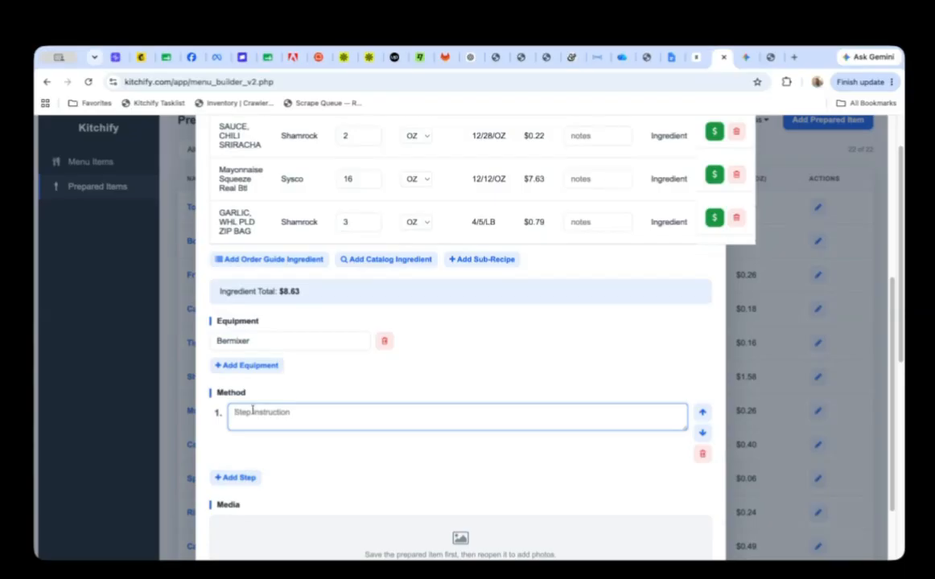
{"action": "type", "text": "Blend until smooth"}
Set the OG Sauce's yield to 16 oz and save the prepared item.
{"action": "scroll", "coordinate": [319, 471], "scroll_direction": "down", "scroll_amount": 2}
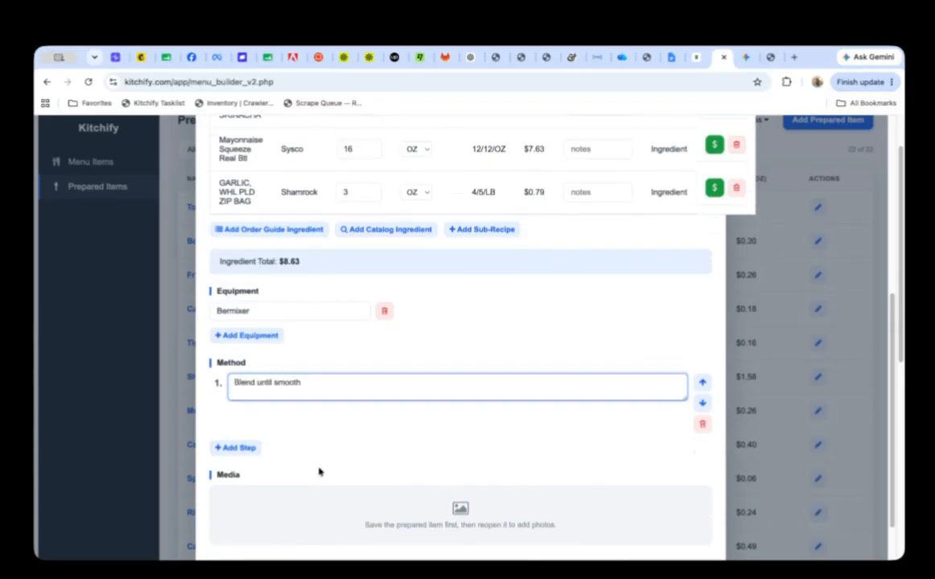
{"action": "scroll", "coordinate": [374, 489], "scroll_direction": "up", "scroll_amount": 5}
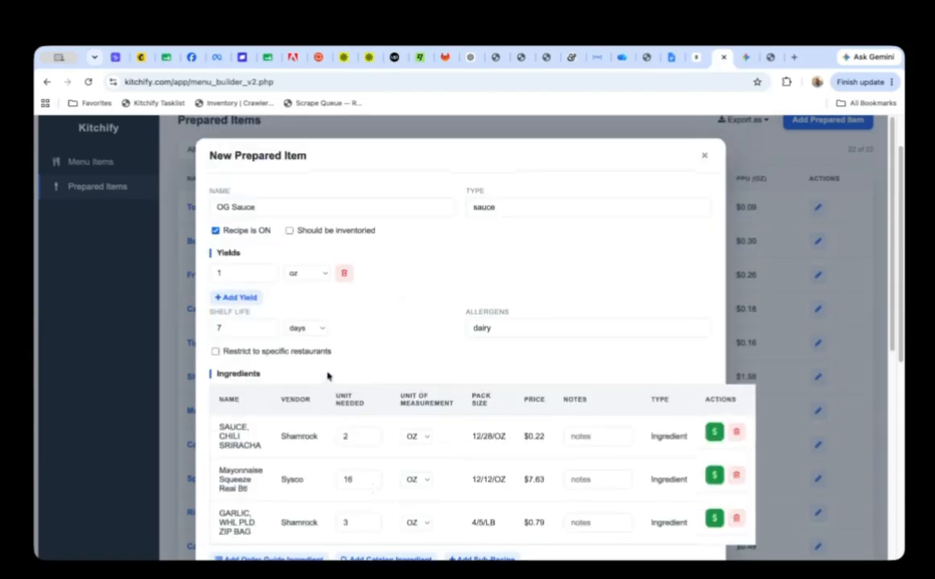
{"action": "left_click", "coordinate": [225, 270]}
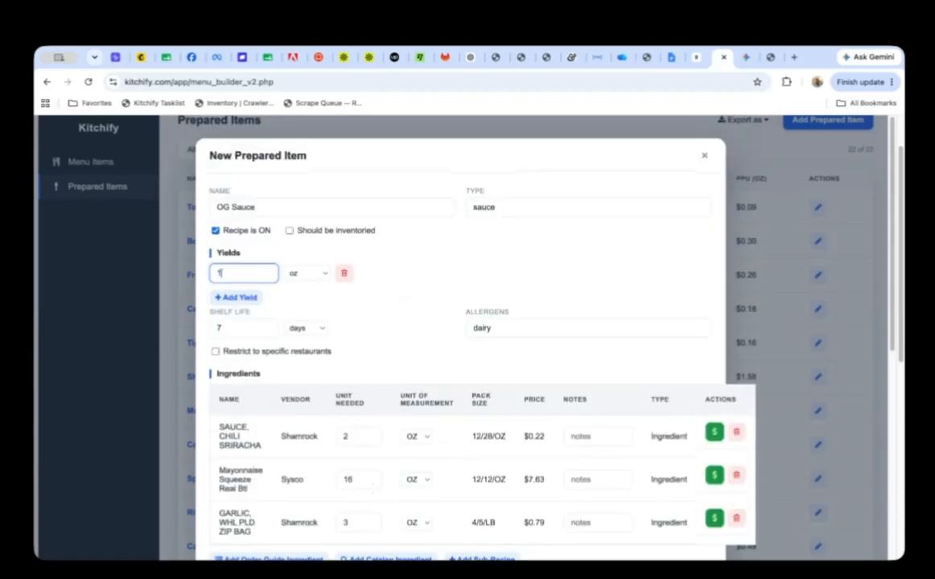
{"action": "scroll", "coordinate": [424, 411], "scroll_direction": "down", "scroll_amount": 4}
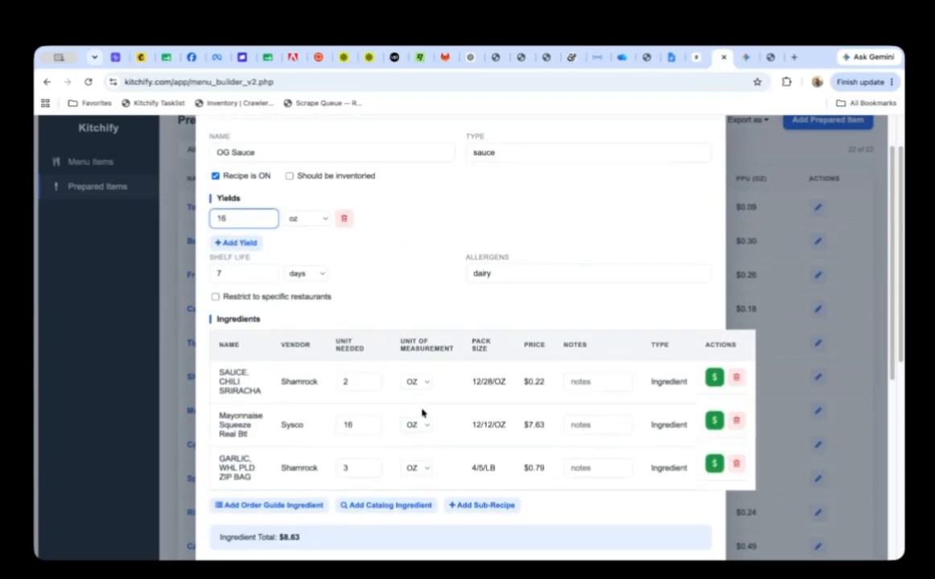
{"action": "scroll", "coordinate": [427, 416], "scroll_direction": "down", "scroll_amount": 3}
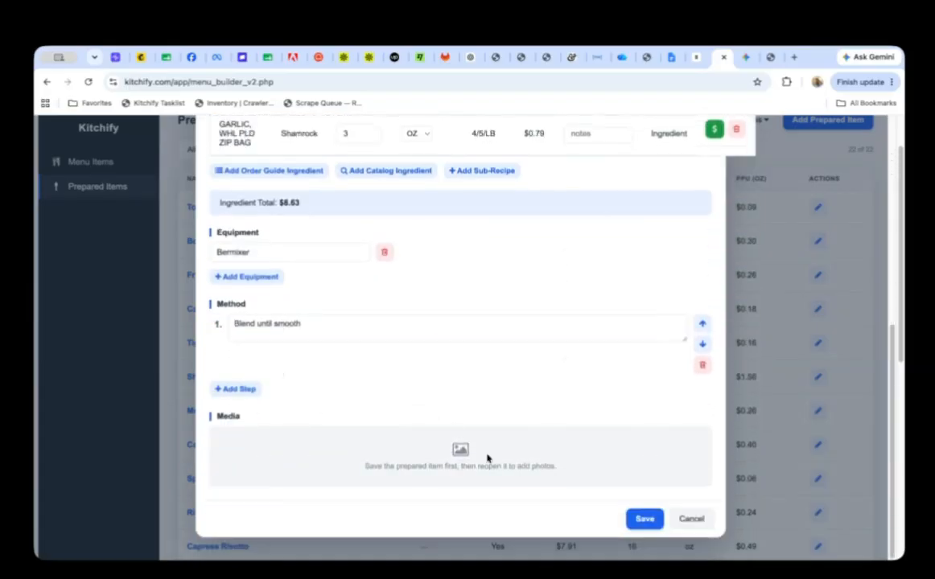
{"action": "left_click", "coordinate": [644, 519]}
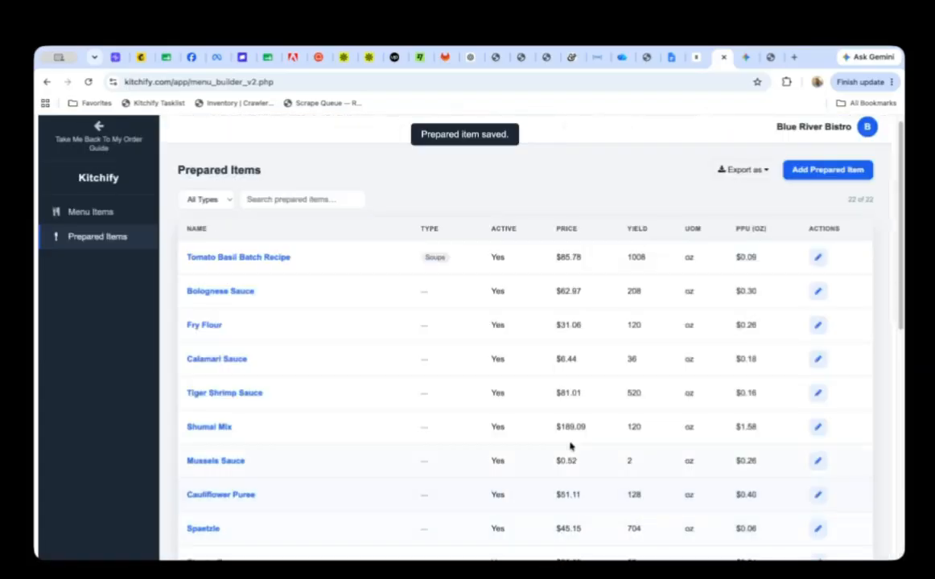
Open the OG Chix Sandwich menu item for editing and add OG Sauce as a sub-recipe.
{"action": "left_click", "coordinate": [95, 205]}
{"action": "scroll", "coordinate": [390, 340], "scroll_direction": "down", "scroll_amount": 3}
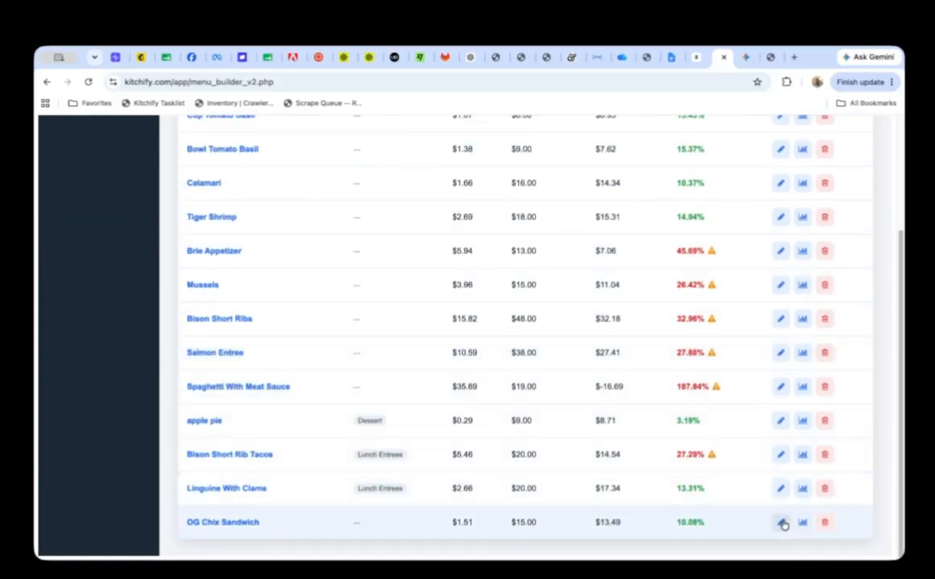
{"action": "left_click", "coordinate": [779, 524]}
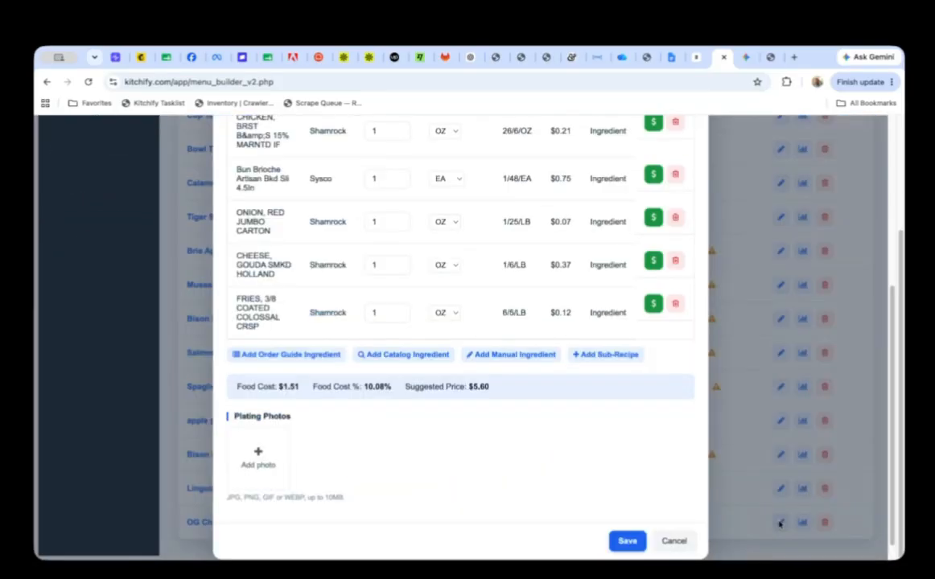
{"action": "left_click", "coordinate": [605, 359]}
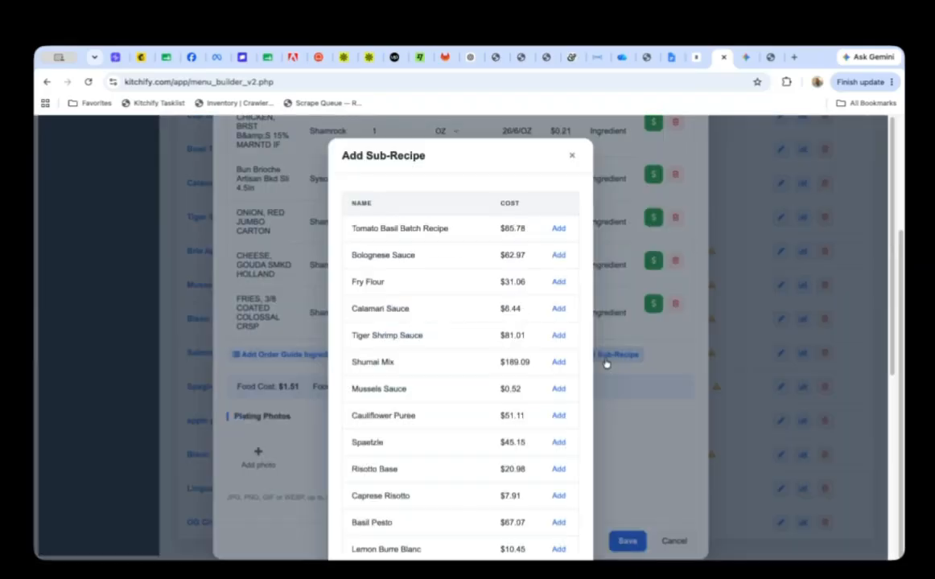
{"action": "scroll", "coordinate": [505, 415], "scroll_direction": "down", "scroll_amount": 4}
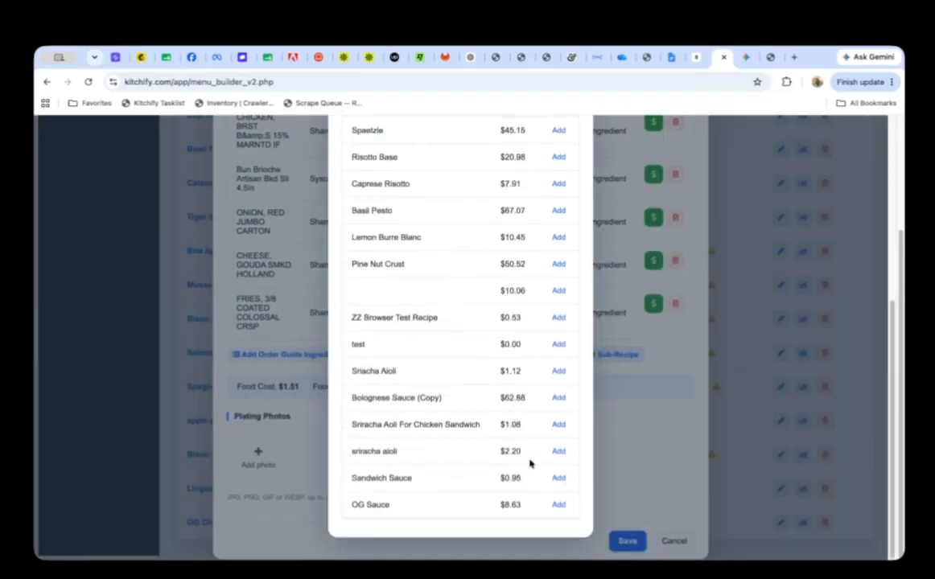
{"action": "left_click", "coordinate": [558, 505]}
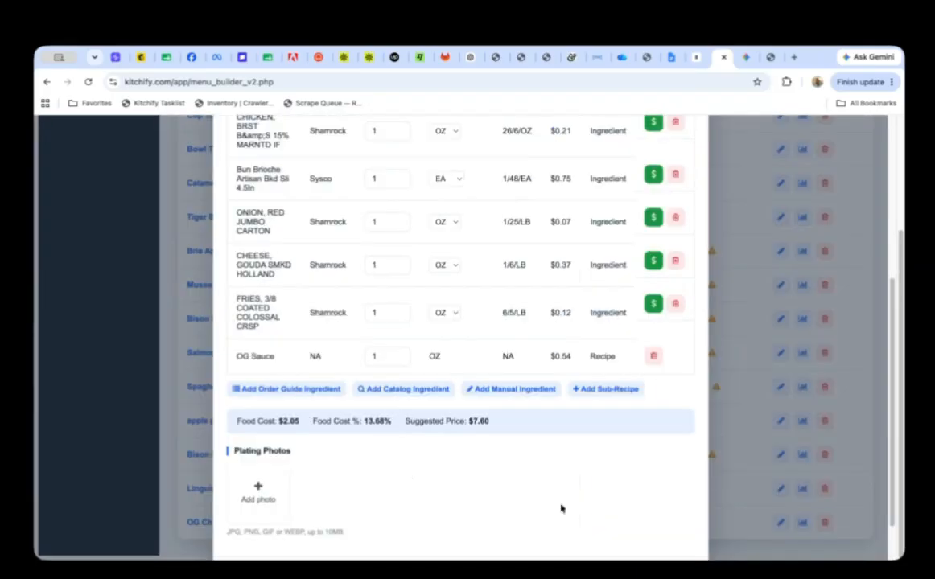
Set the sandwich's OG Sauce amount to .5 oz and save the menu item.
{"action": "left_click", "coordinate": [384, 354]}
{"action": "type", "text": ".5"}
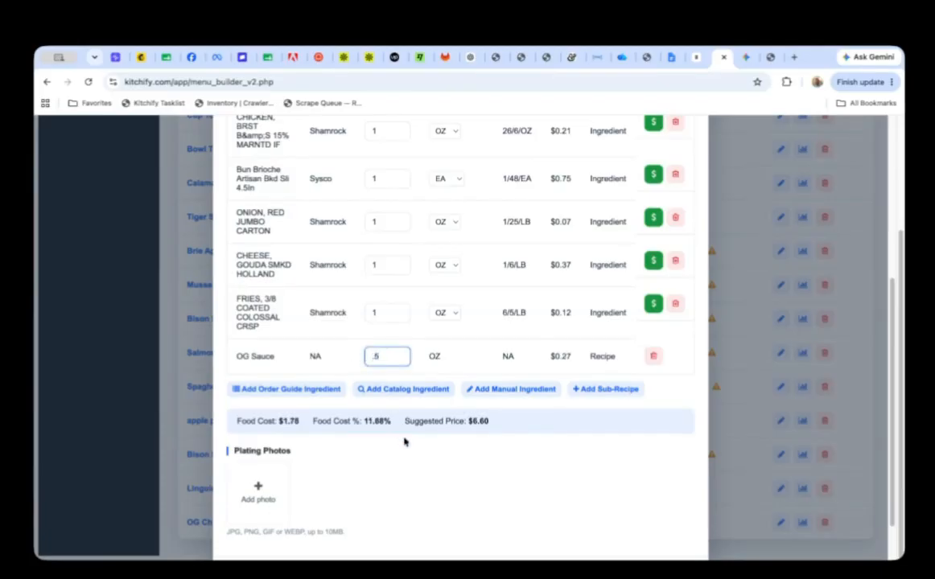
{"action": "left_click", "coordinate": [419, 473]}
{"action": "scroll", "coordinate": [440, 475], "scroll_direction": "down", "scroll_amount": 2}
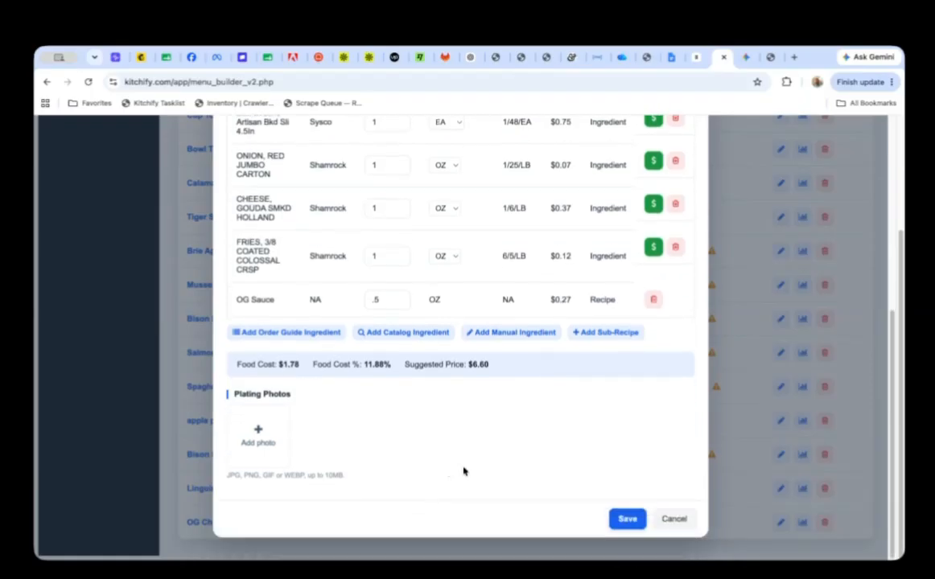
{"action": "left_click", "coordinate": [626, 519]}
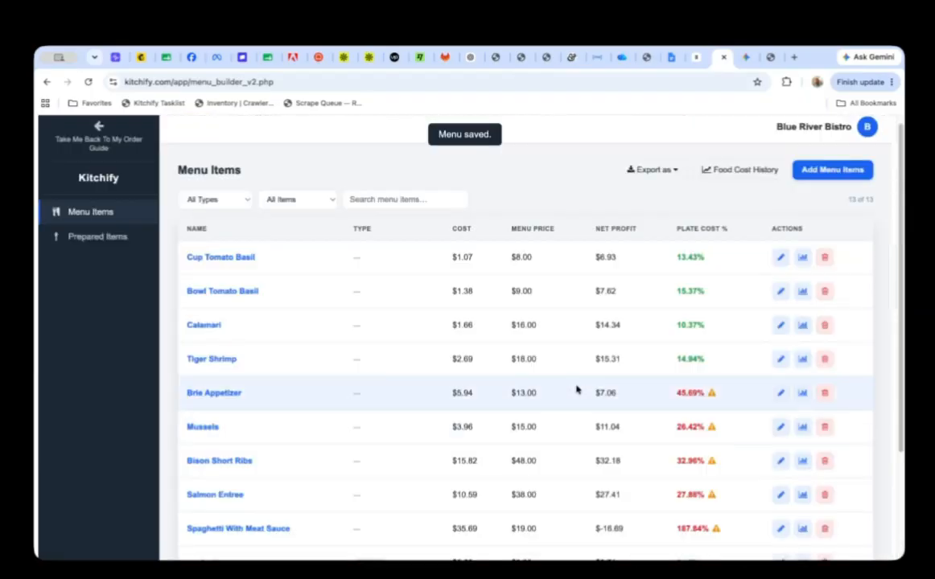
Open the Brie Appetizer menu item and examine its ingredient amounts, units and prices, along with its menu price and desired food cost.
{"action": "scroll", "coordinate": [611, 511], "scroll_direction": "down", "scroll_amount": 5}
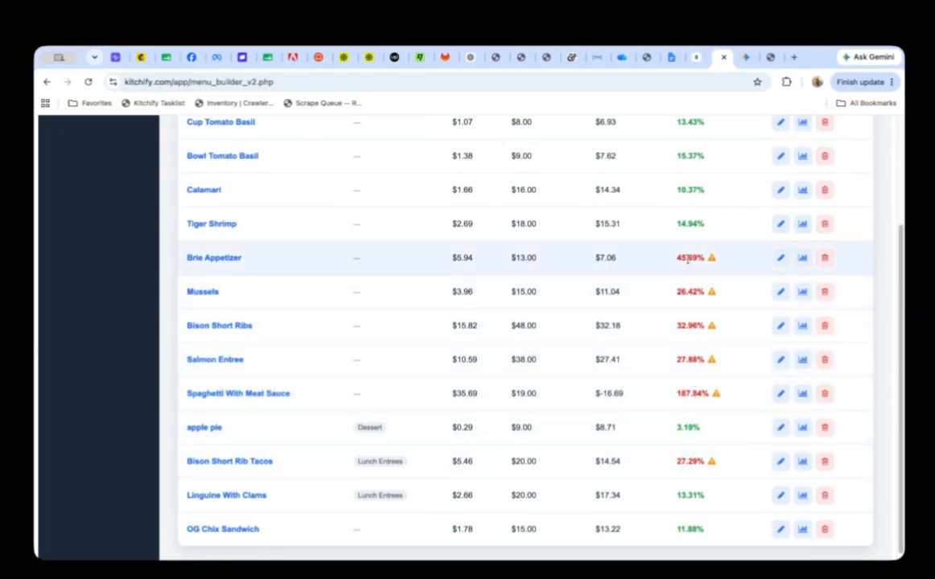
{"action": "left_click", "coordinate": [779, 258]}
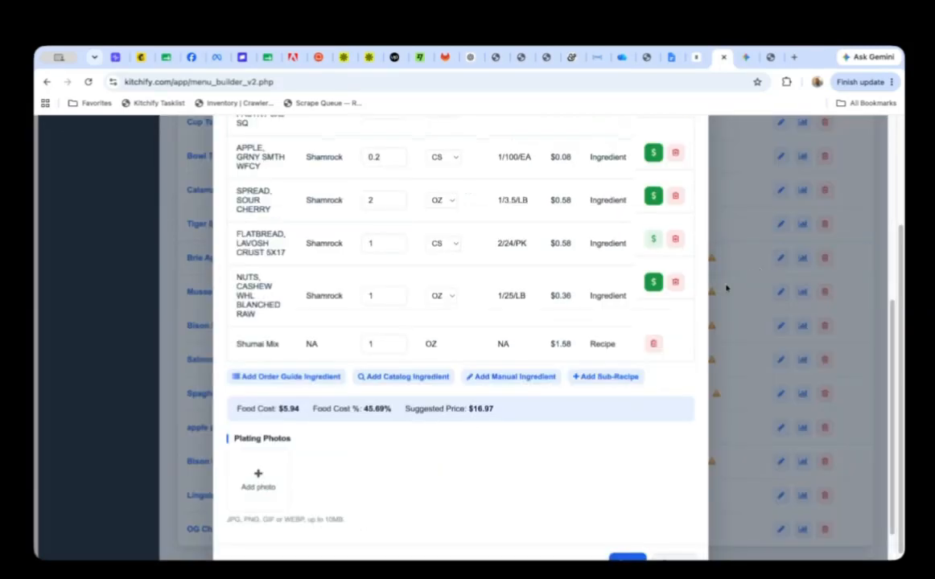
{"action": "scroll", "coordinate": [515, 347], "scroll_direction": "up", "scroll_amount": 3}
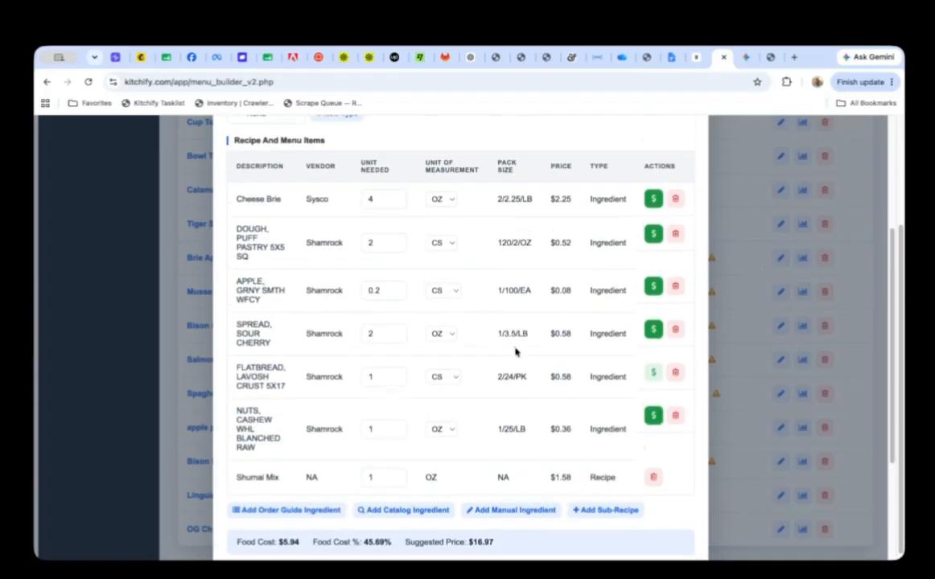
{"action": "scroll", "coordinate": [516, 352], "scroll_direction": "up", "scroll_amount": 1}
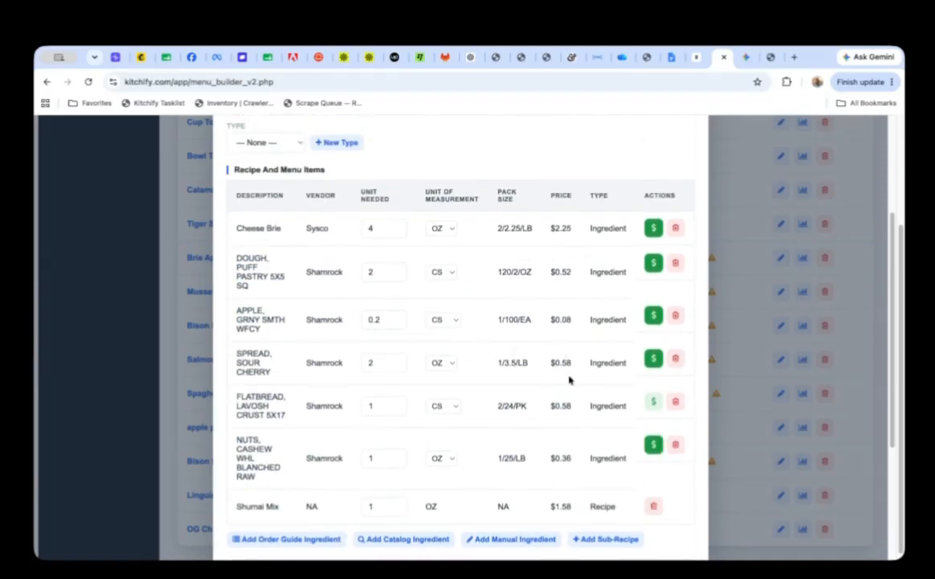
{"action": "scroll", "coordinate": [486, 342], "scroll_direction": "up", "scroll_amount": 3}
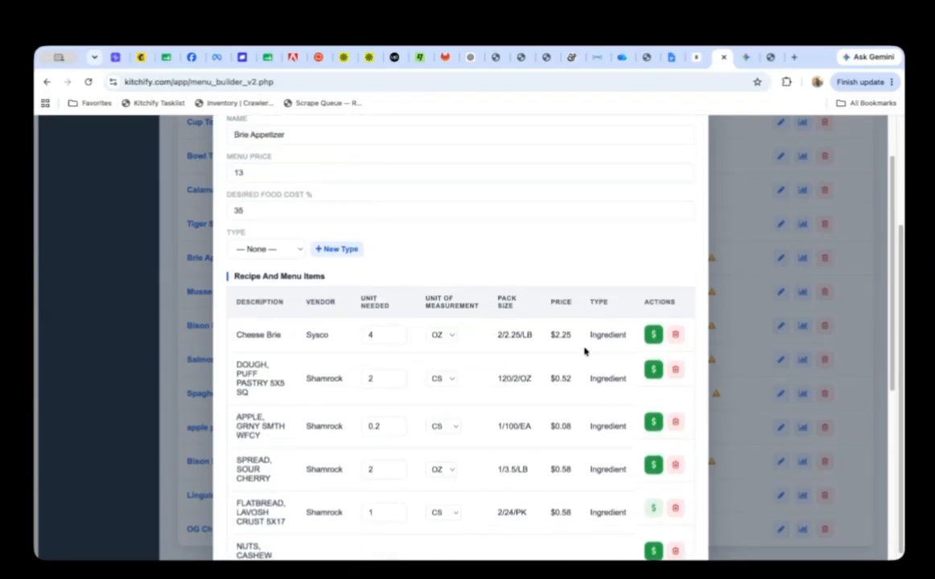
Swap the Brie Appetizer's Cheese Brie for Shamrock's cheaper equivalent CHEESE, CREME DE BRIE and save the menu item.
{"action": "left_click", "coordinate": [653, 335]}
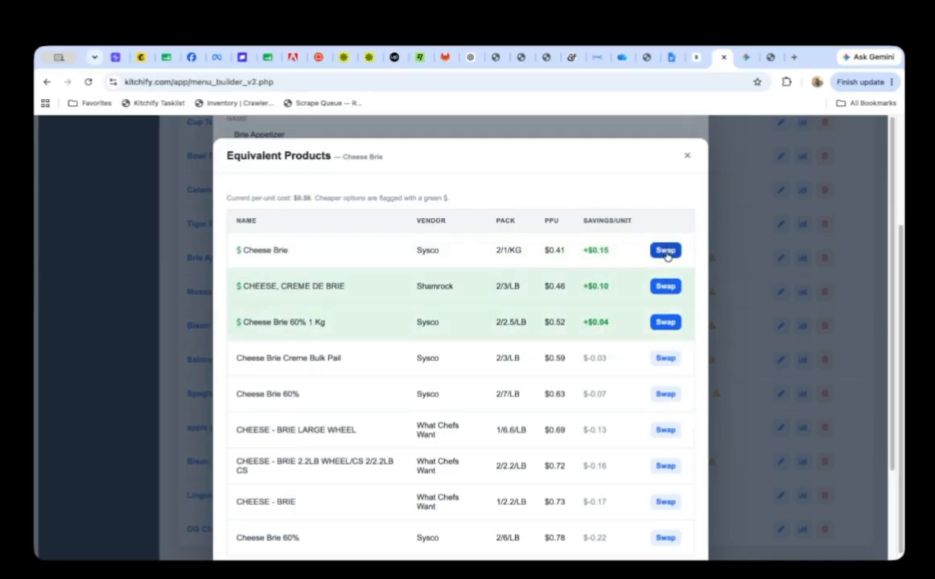
{"action": "left_click", "coordinate": [665, 286]}
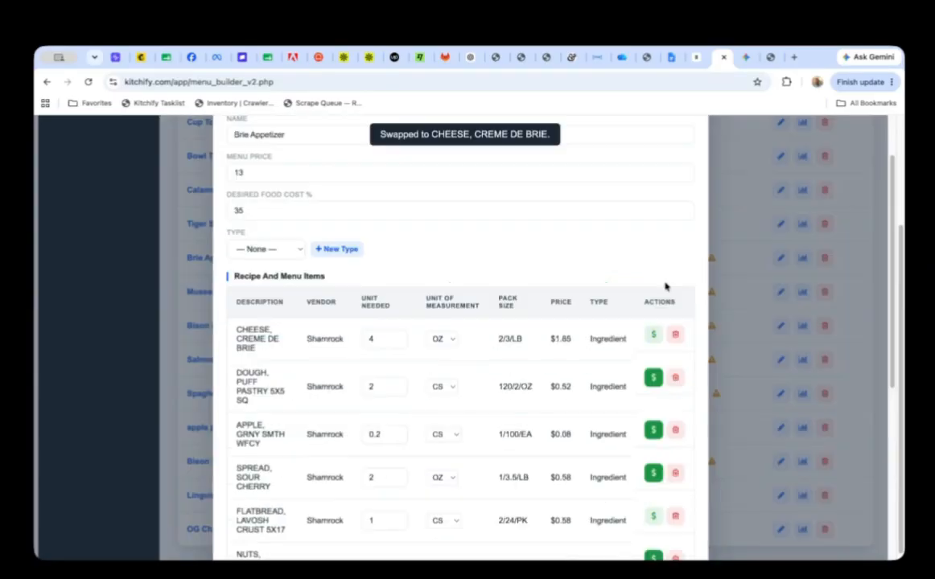
{"action": "scroll", "coordinate": [507, 325], "scroll_direction": "down", "scroll_amount": 5}
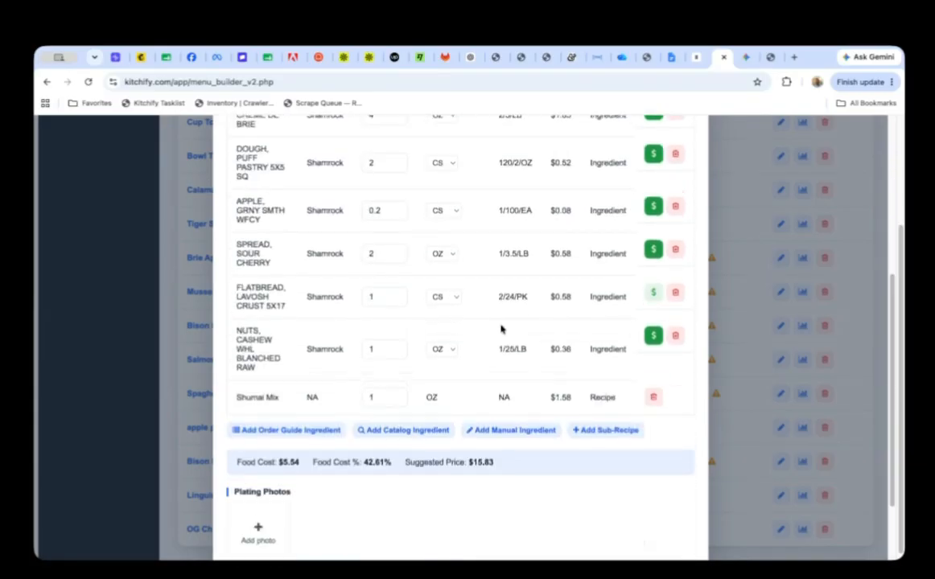
{"action": "scroll", "coordinate": [454, 311], "scroll_direction": "up", "scroll_amount": 3}
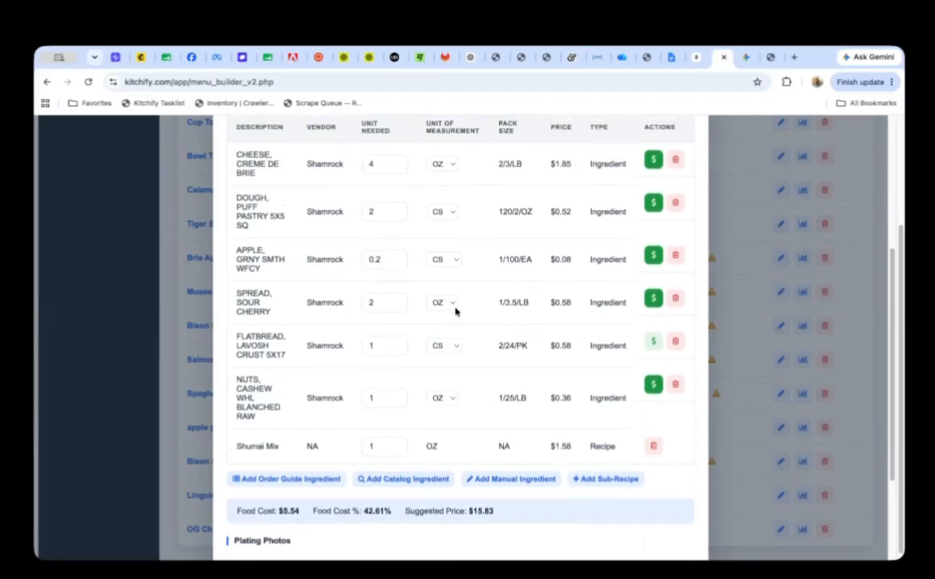
{"action": "scroll", "coordinate": [455, 316], "scroll_direction": "down", "scroll_amount": 5}
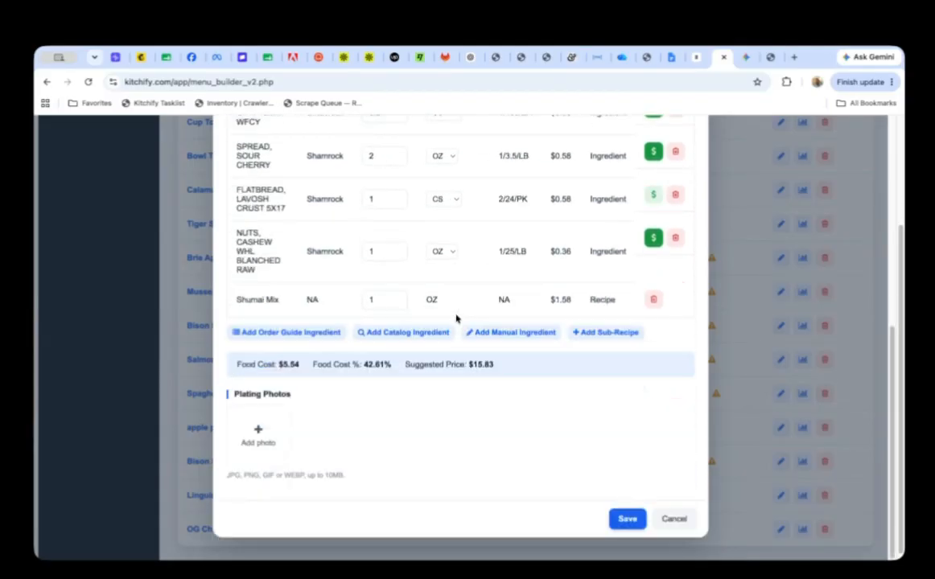
{"action": "left_click", "coordinate": [625, 519]}
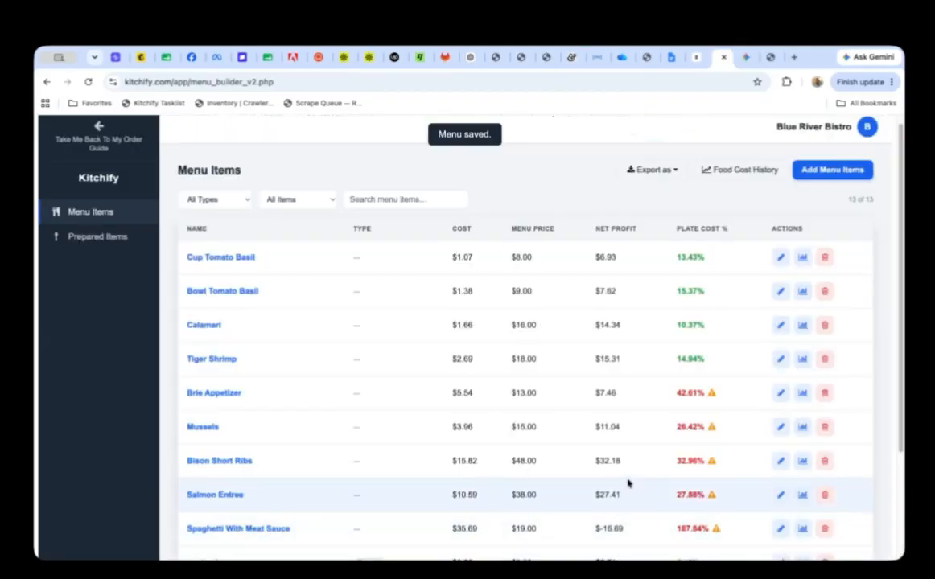
Reopen the Brie Appetizer, raise its menu price enough to bring food cost below the desired 35%, and save the menu item.
{"action": "left_click", "coordinate": [779, 392]}
{"action": "scroll", "coordinate": [450, 378], "scroll_direction": "up", "scroll_amount": 2}
{"action": "scroll", "coordinate": [435, 396], "scroll_direction": "up", "scroll_amount": 3}
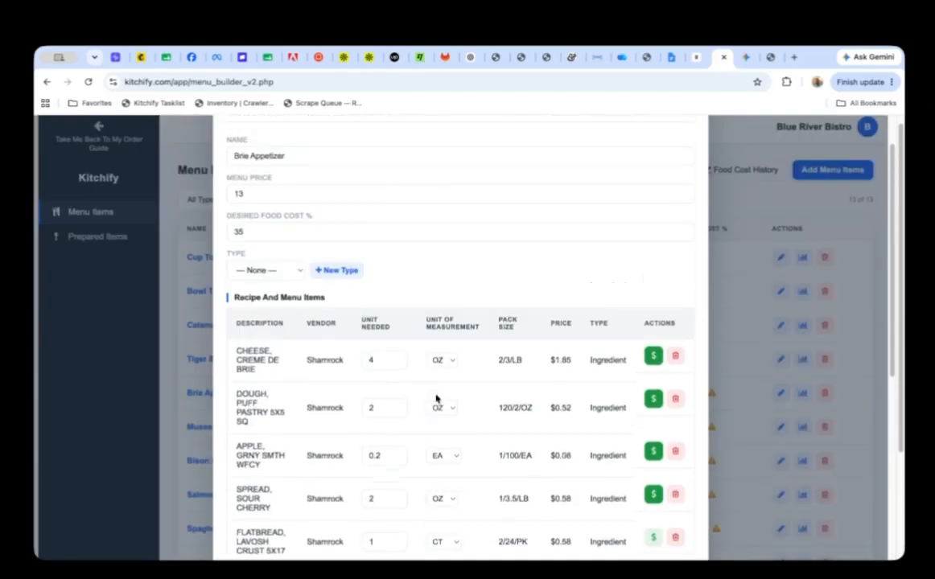
{"action": "left_click_drag", "start_coordinate": [235, 192], "coordinate": [217, 193]}
{"action": "type", "text": "12"}
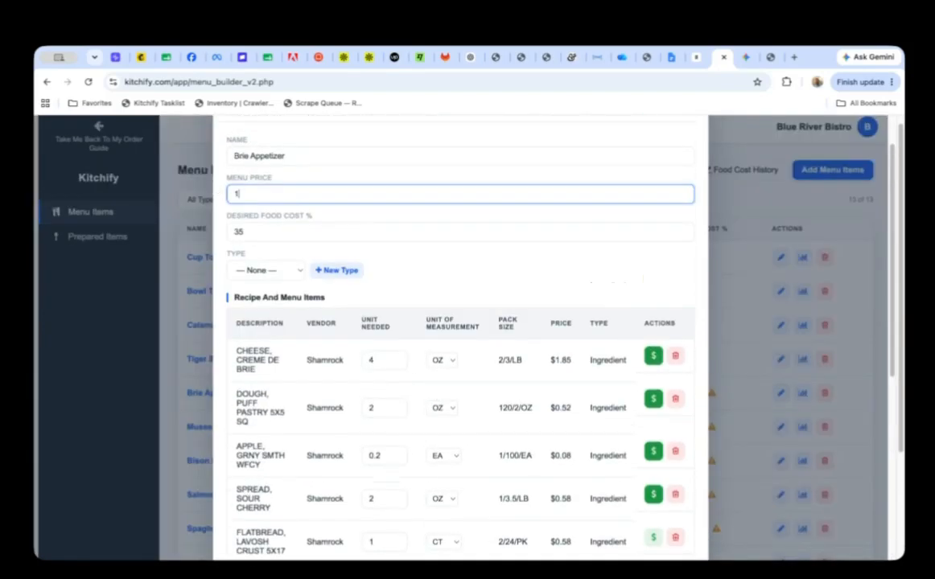
{"action": "scroll", "coordinate": [494, 334], "scroll_direction": "down", "scroll_amount": 3}
{"action": "scroll", "coordinate": [494, 334], "scroll_direction": "down", "scroll_amount": 3}
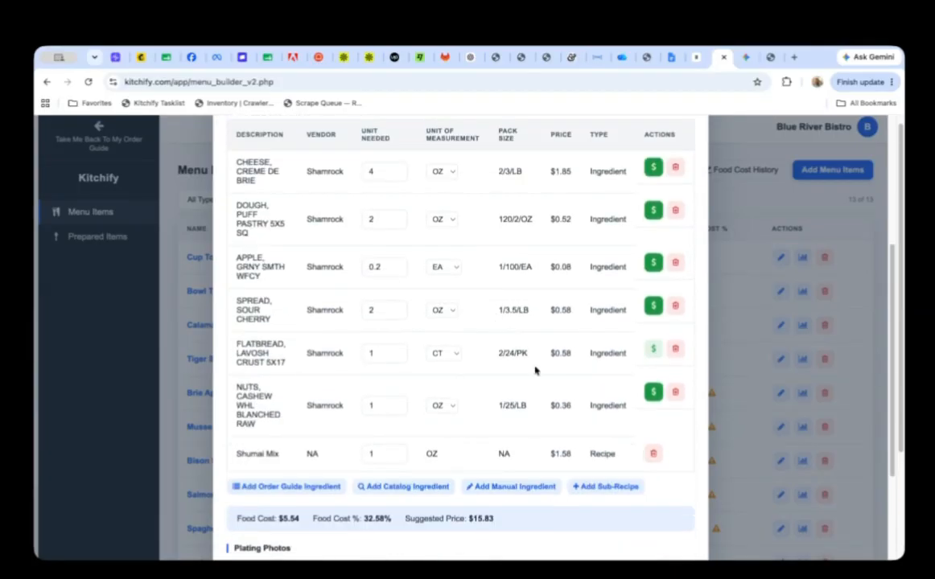
{"action": "left_click", "coordinate": [627, 519]}
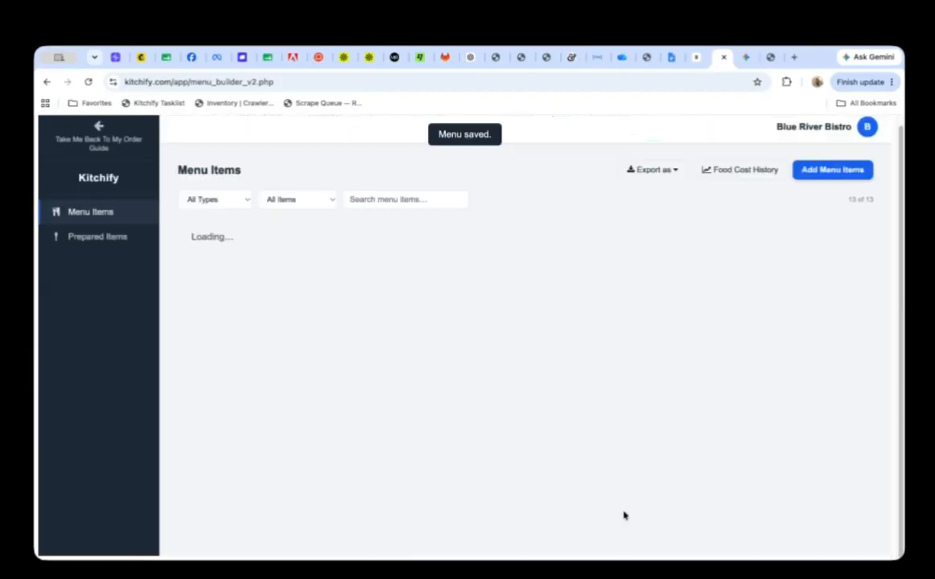